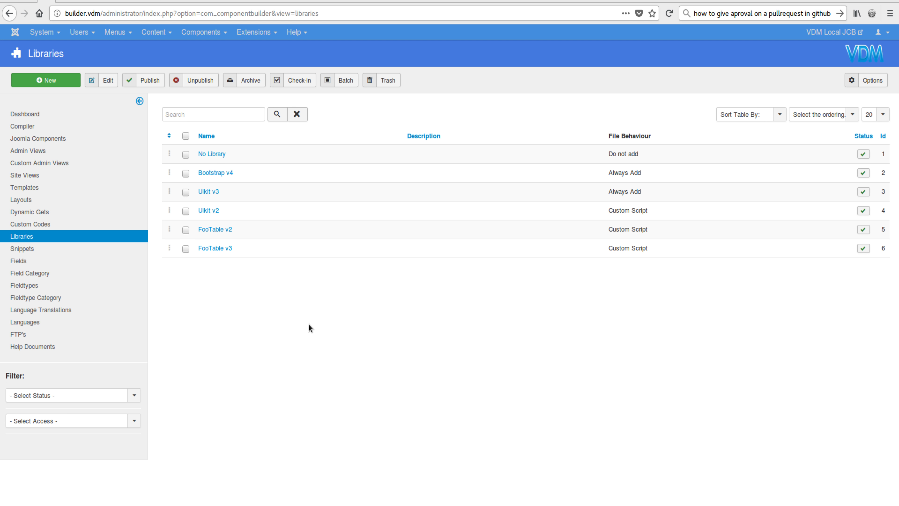
Open the Bootstrap v4 library for editing and check its name field
left_click(213, 174)
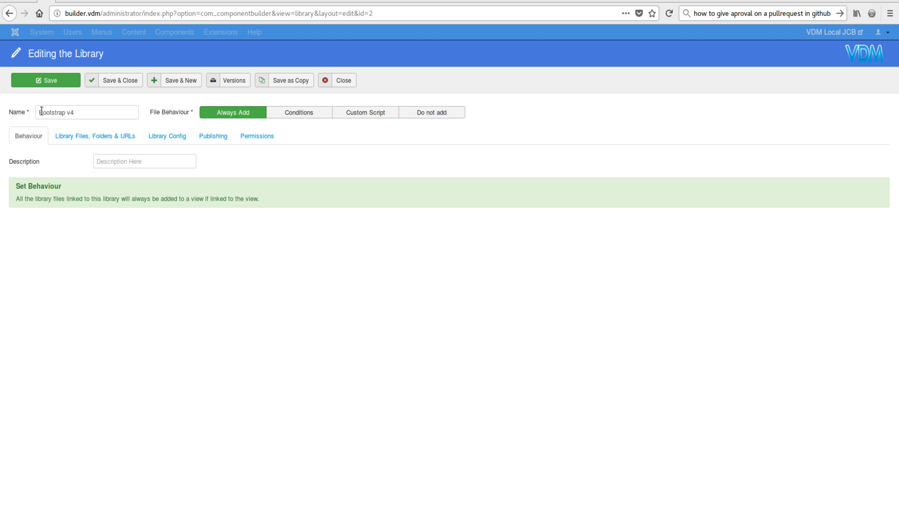
left_click_drag(38, 113, 75, 113)
left_click(75, 113)
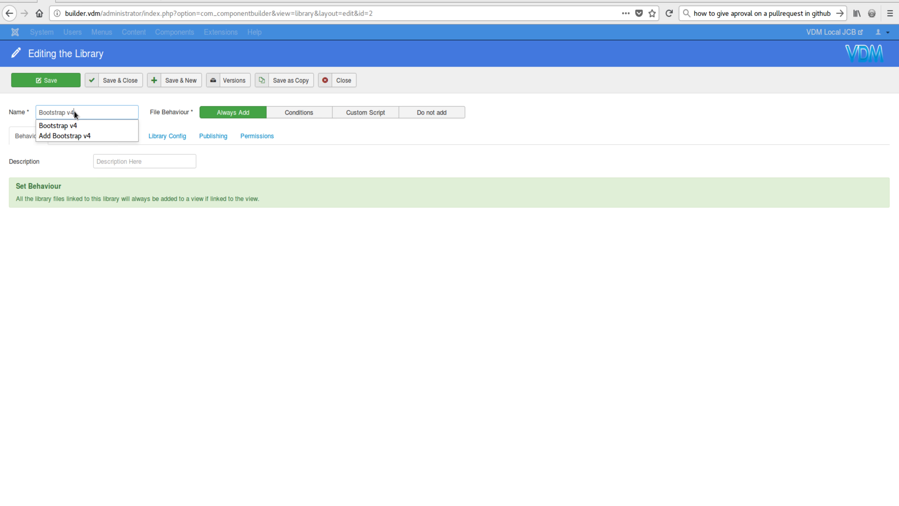
left_click(321, 133)
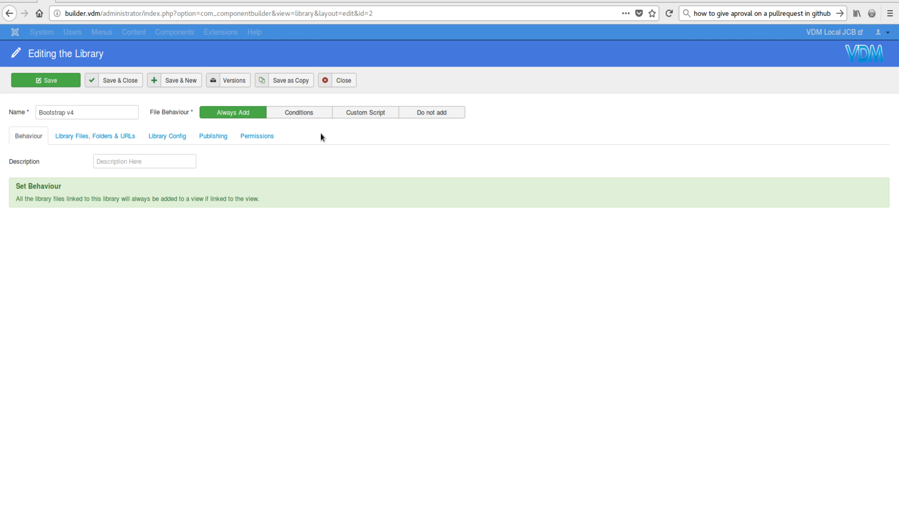
Try to rename the library to Bootstrap and save it
left_click_drag(82, 113, 68, 114)
key("BackSpace")
key("BackSpace")
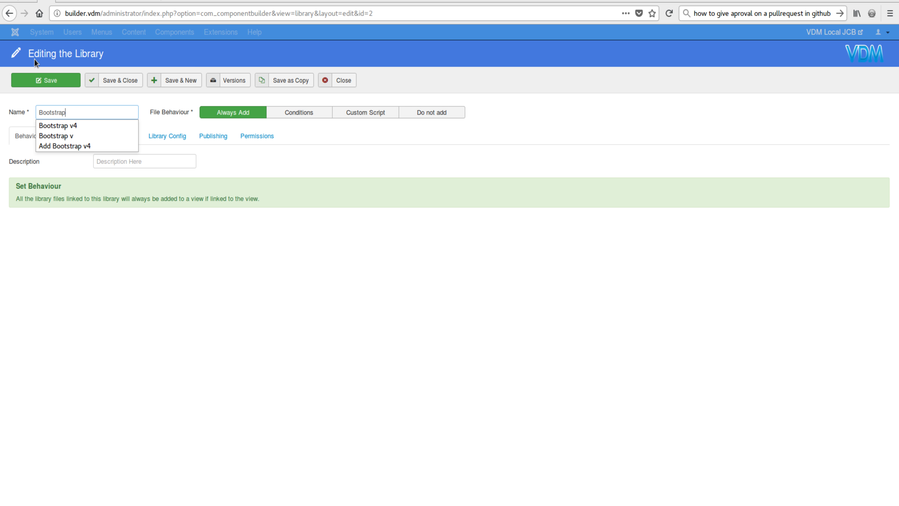
left_click(72, 80)
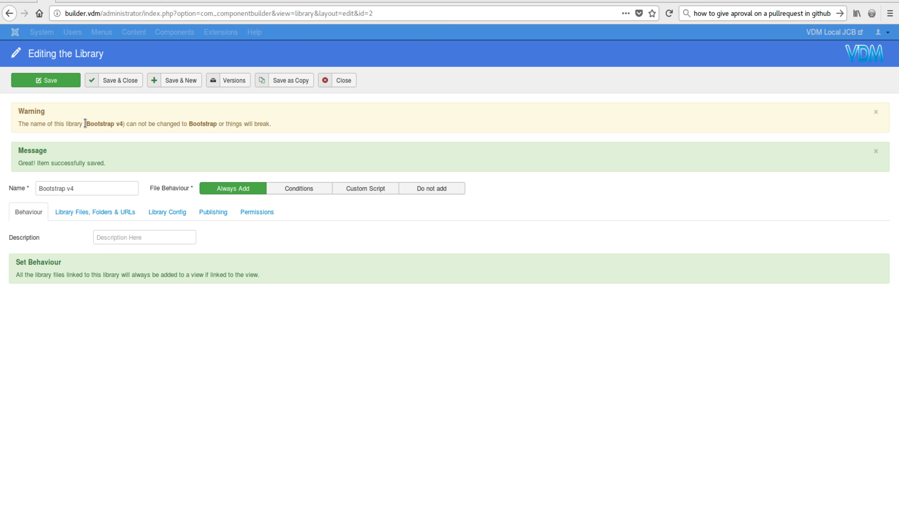
left_click_drag(85, 123, 122, 122)
left_click(122, 122)
Examine the URLs of the JavaScript and CSS files linked to the library
left_click(112, 209)
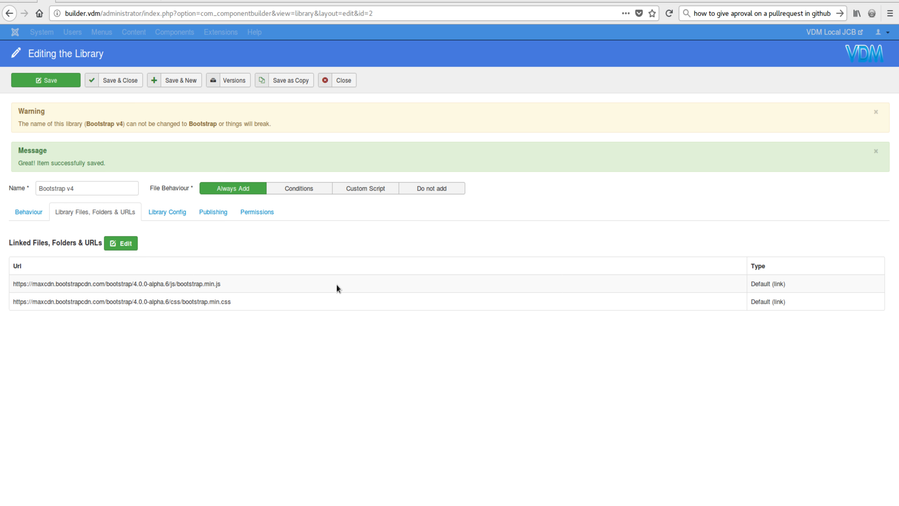
left_click_drag(13, 283, 233, 283)
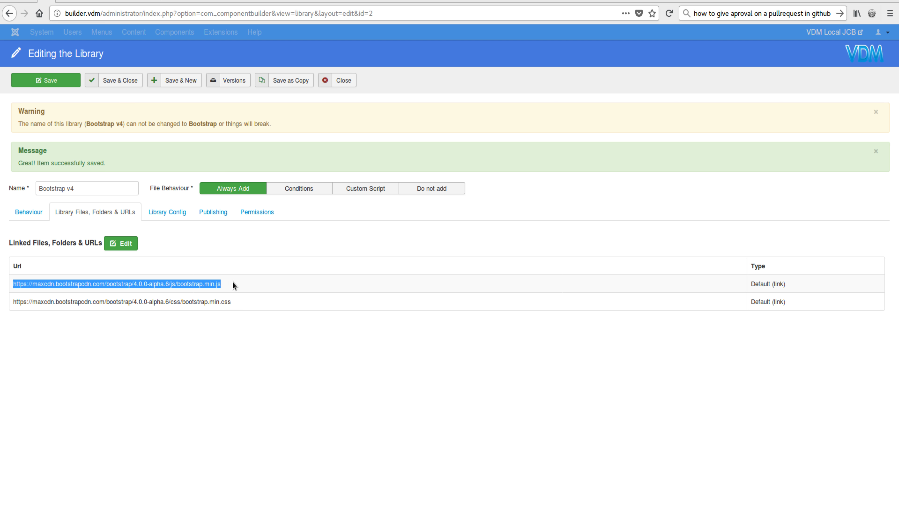
left_click(228, 302)
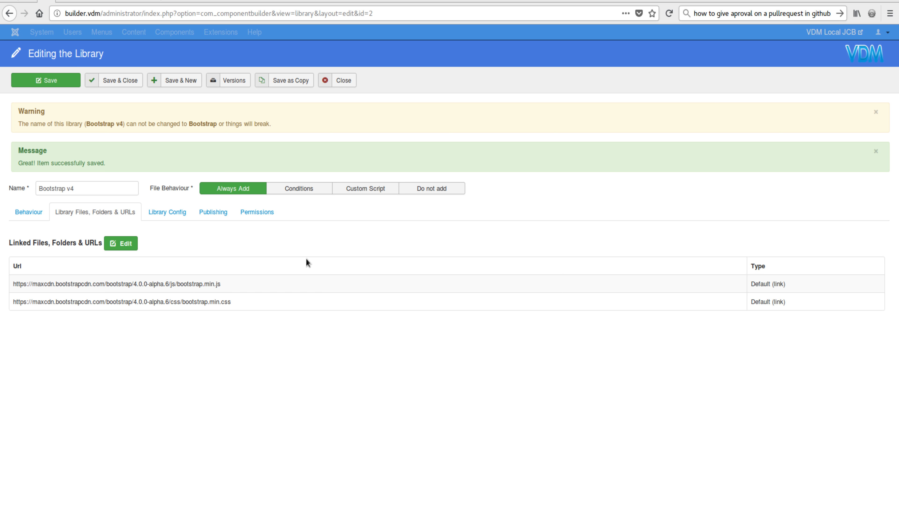
left_click_drag(222, 282, 10, 289)
left_click(125, 345)
Switch the library's file behaviour to Custom Script and examine its setDocument() and _prepareDocument() PHP areas
left_click(32, 214)
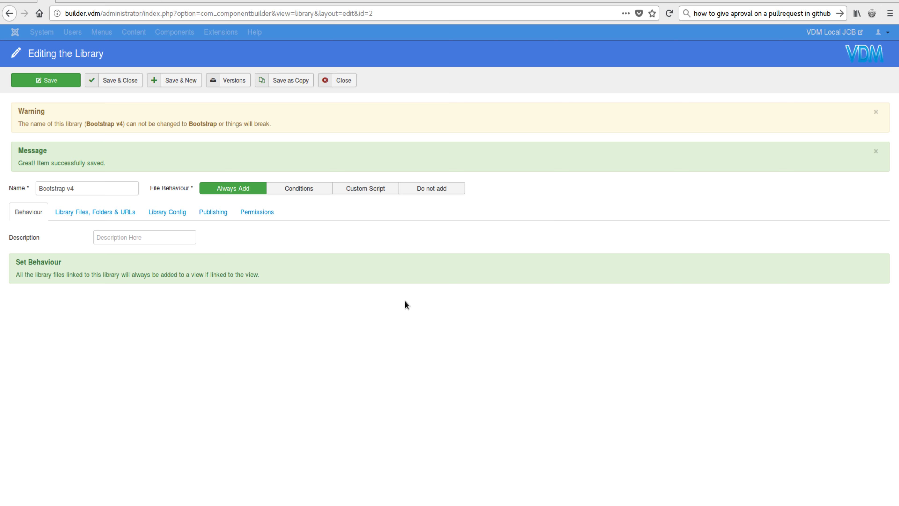
left_click(375, 191)
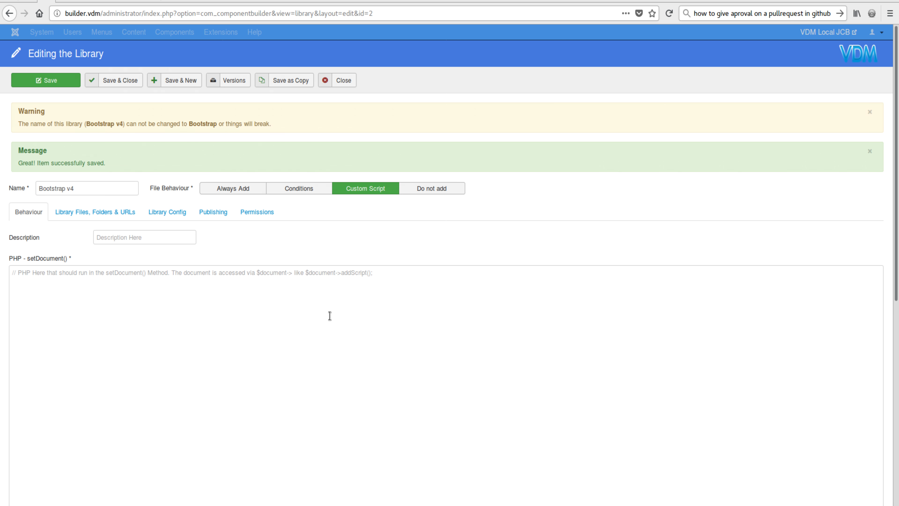
scroll(329, 315, "down", 5)
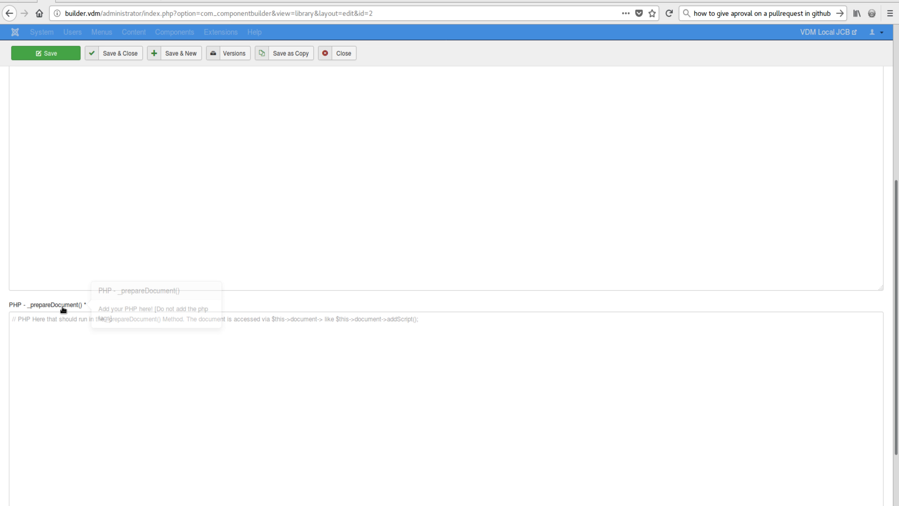
scroll(84, 267, "up", 8)
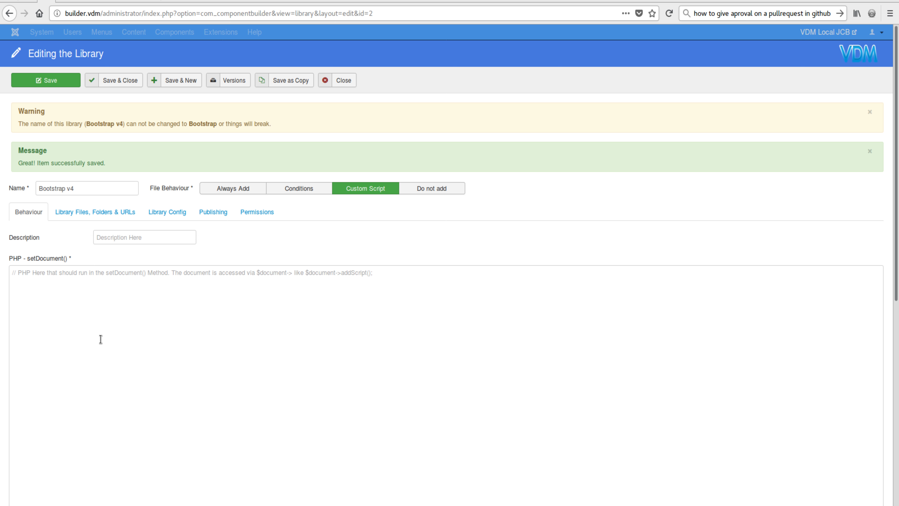
scroll(100, 339, "down", 2)
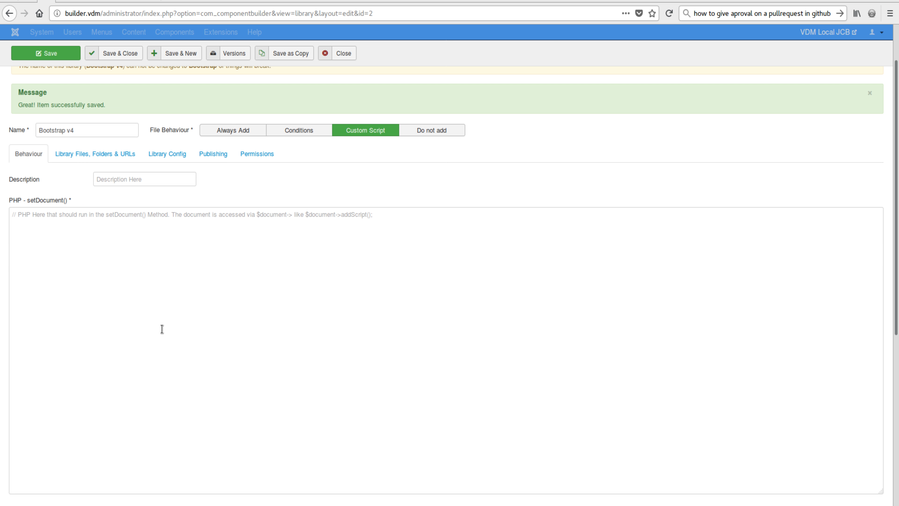
left_click(306, 216)
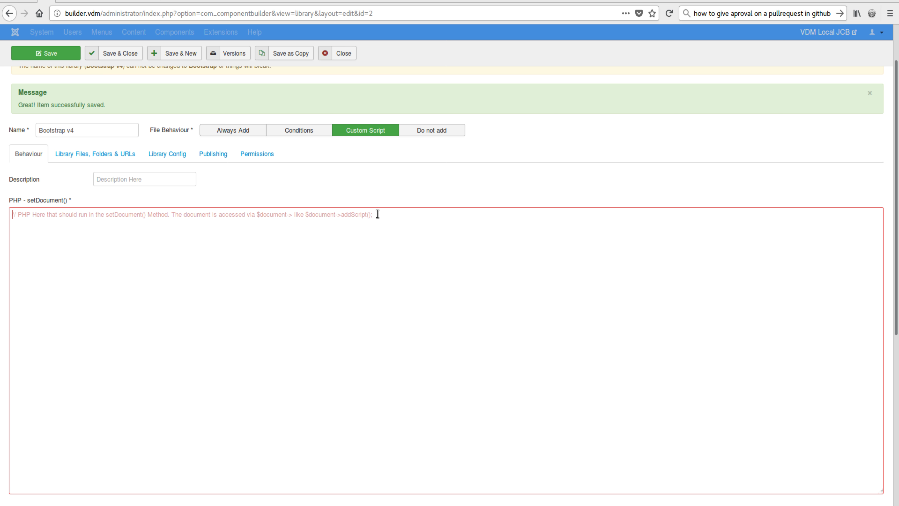
scroll(325, 295, "down", 2)
scroll(324, 296, "down", 6)
left_click(304, 324)
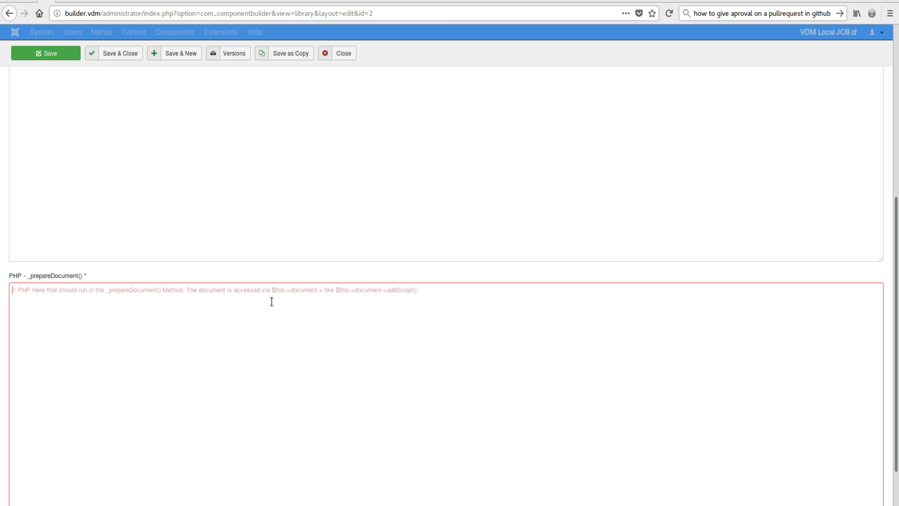
scroll(275, 342, "down", 2)
scroll(275, 343, "up", 8)
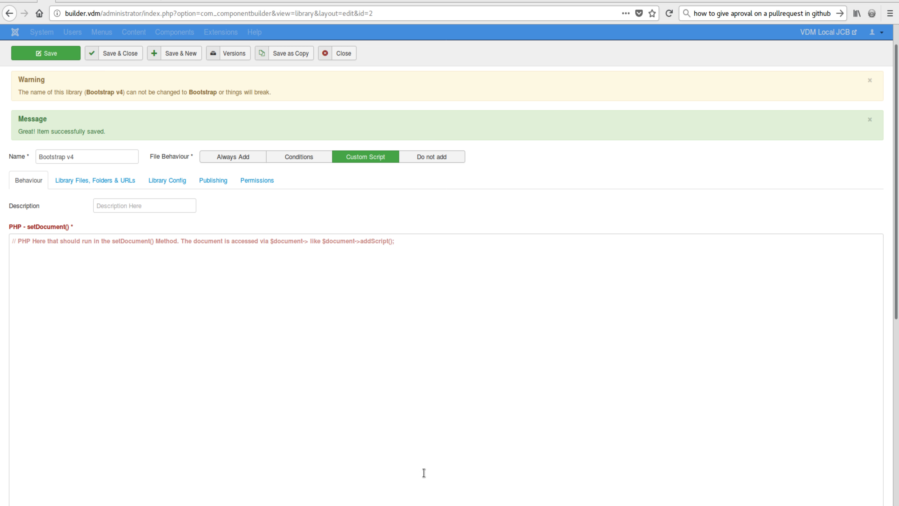
scroll(329, 237, "down", 3)
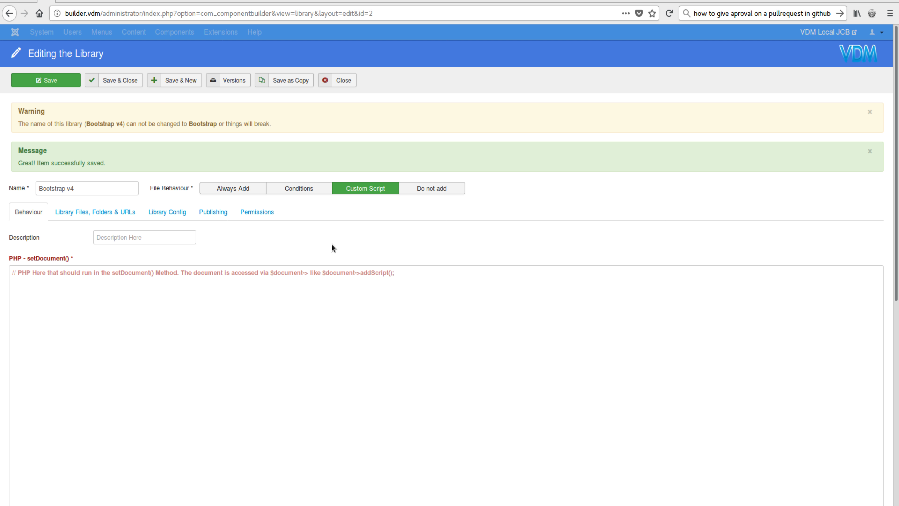
Set the file behaviour to Conditions and add a condition targeting the bootstrap.min.css link
left_click(301, 190)
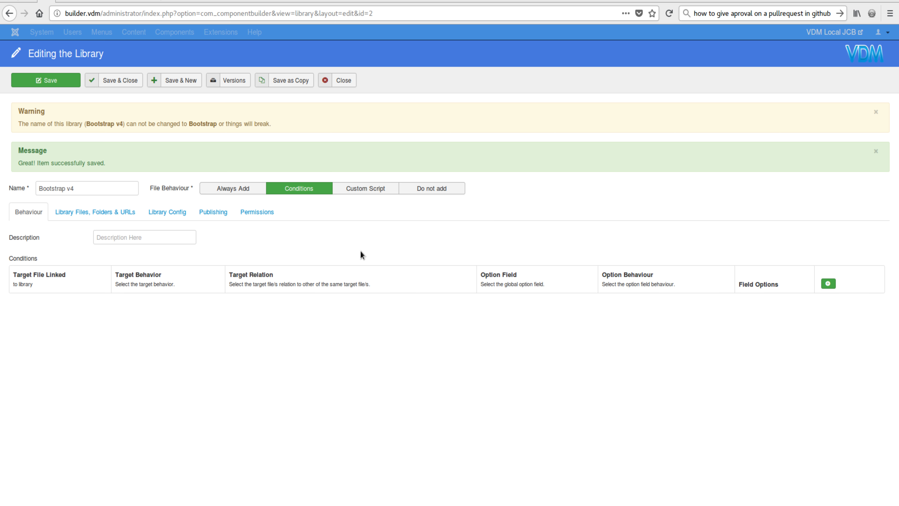
left_click(828, 283)
left_click(67, 305)
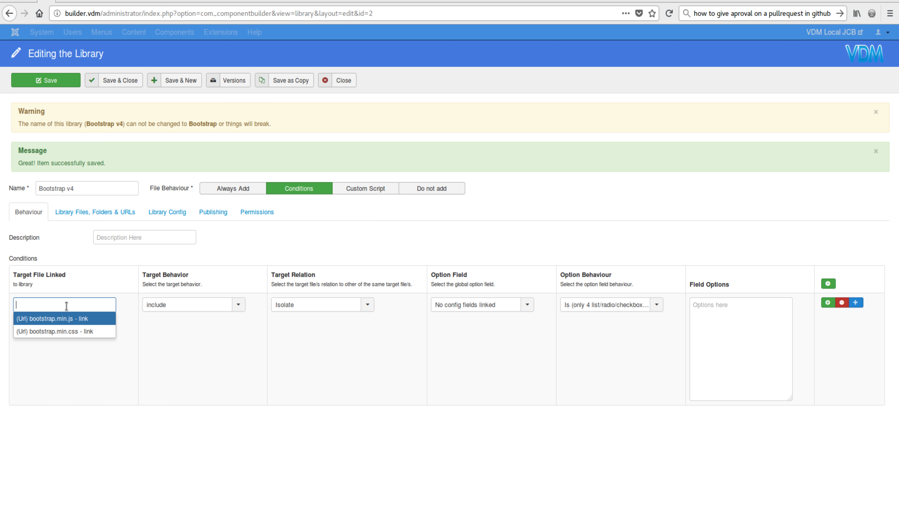
left_click(59, 332)
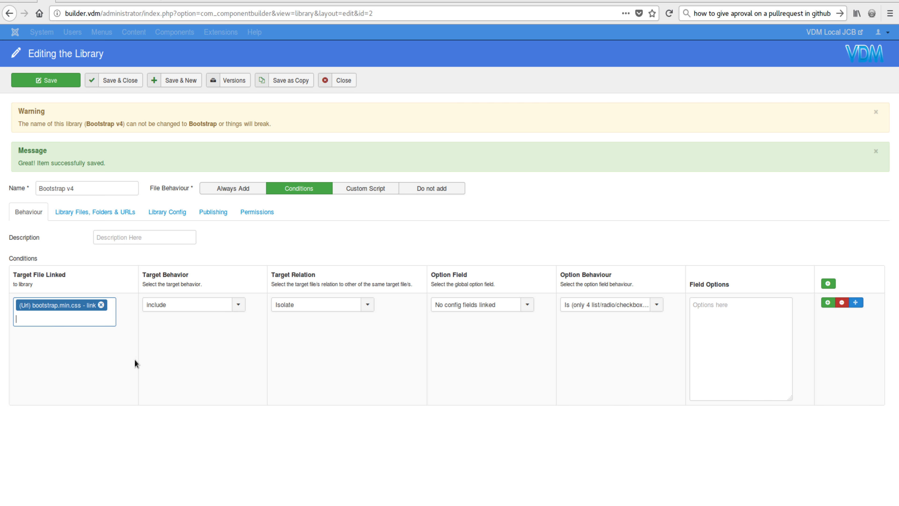
Try exclude as the condition's target behaviour and return it to include
left_click(177, 306)
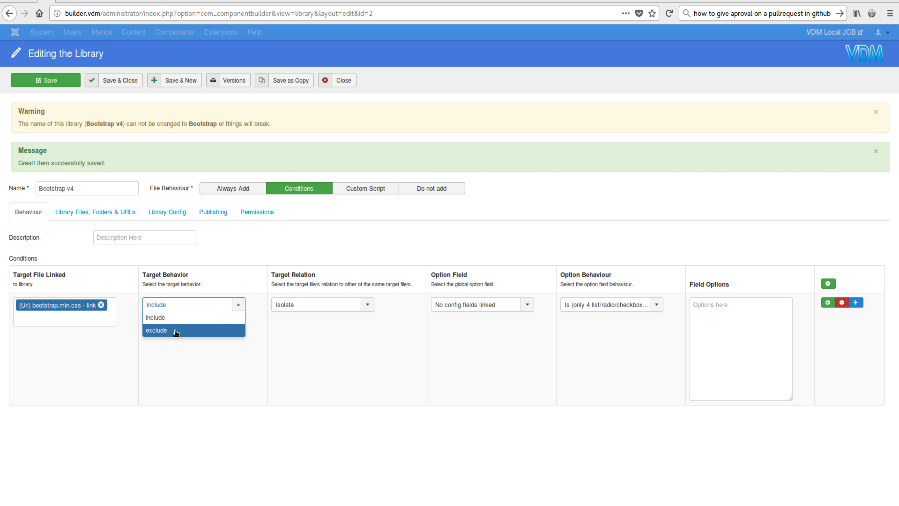
left_click(172, 355)
left_click(186, 304)
left_click(177, 330)
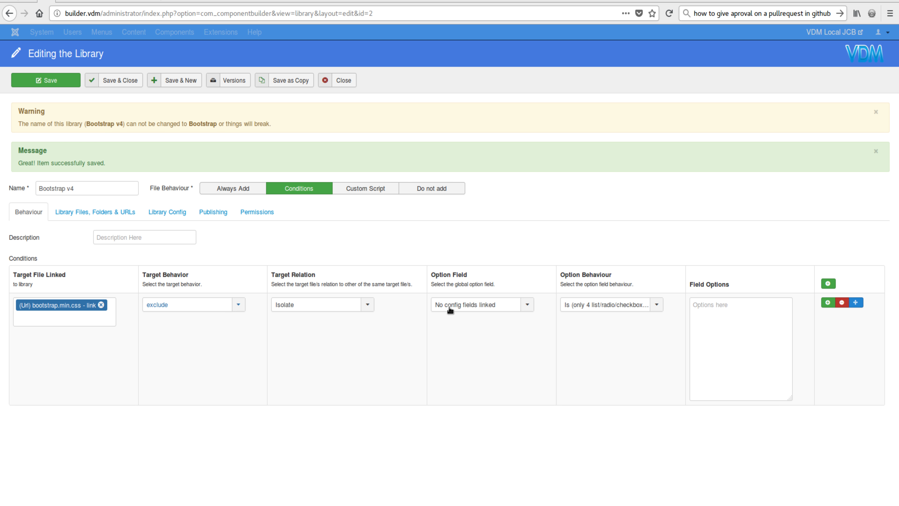
left_click(175, 308)
left_click(171, 317)
Try Chain as the condition's target relation, return it to Isolate, and check the available option fields
left_click(299, 305)
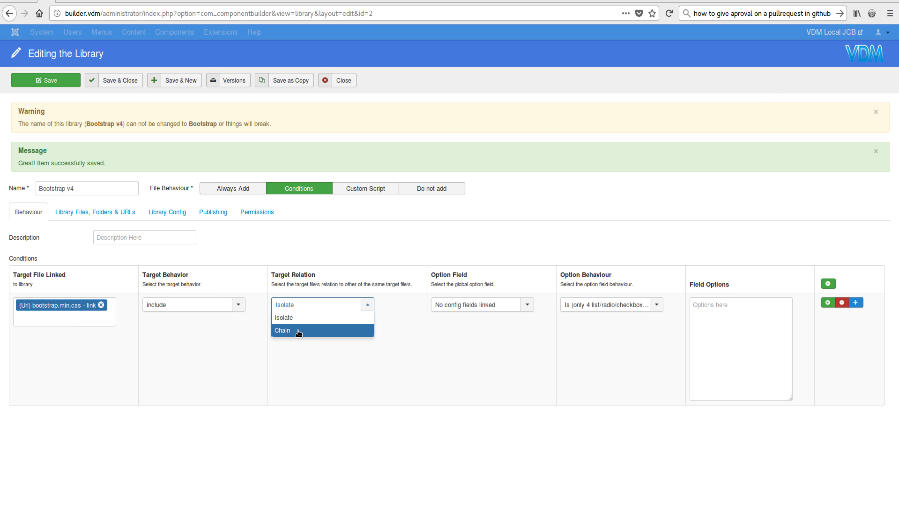
left_click(299, 332)
left_click(310, 304)
left_click(332, 319)
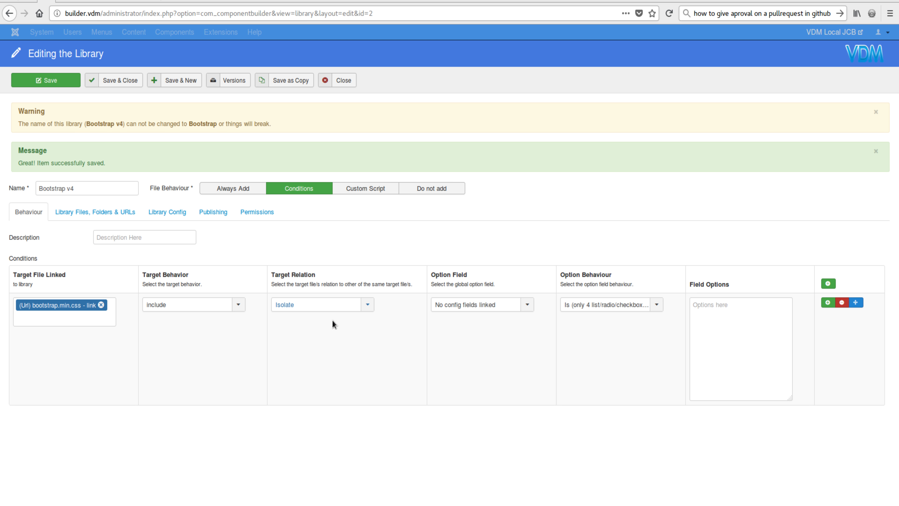
left_click(498, 307)
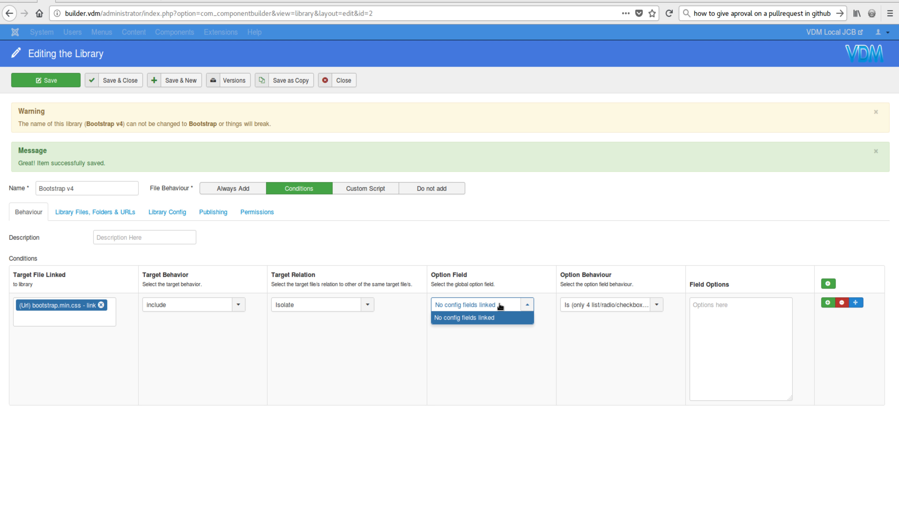
left_click(474, 317)
left_click(162, 217)
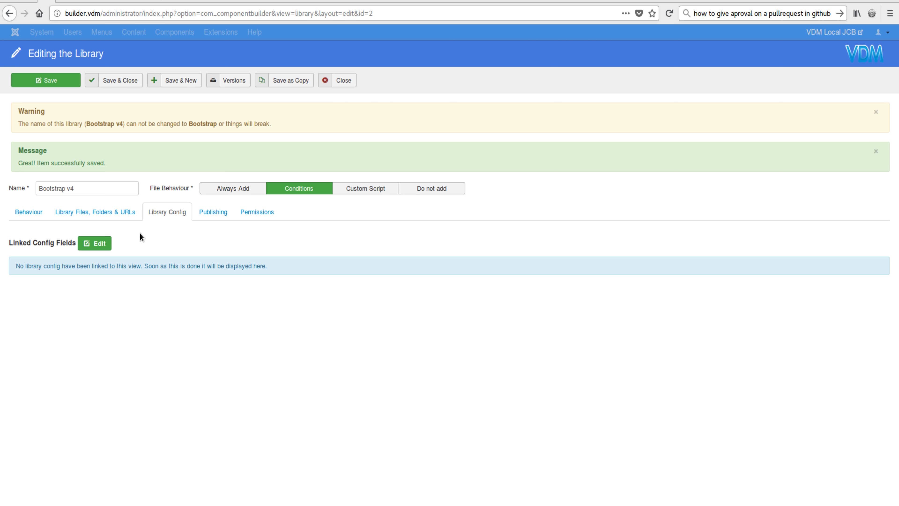
left_click(83, 246)
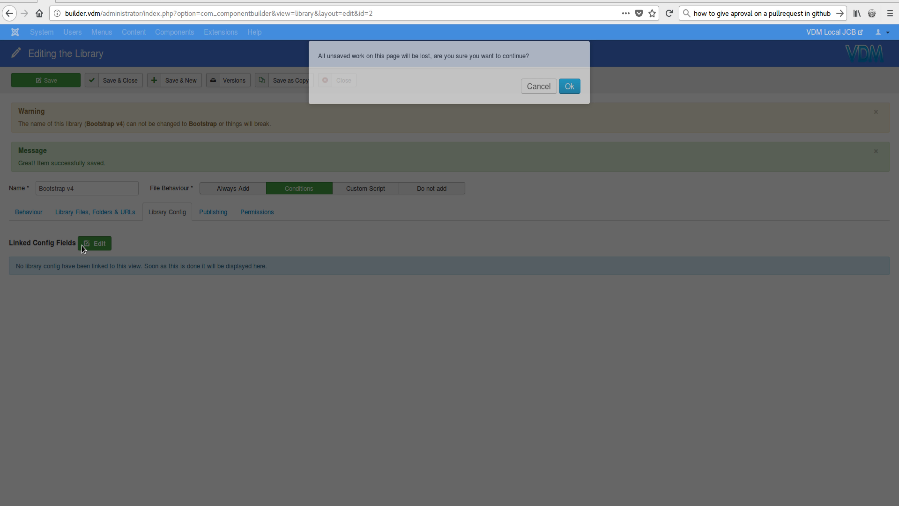
left_click(551, 96)
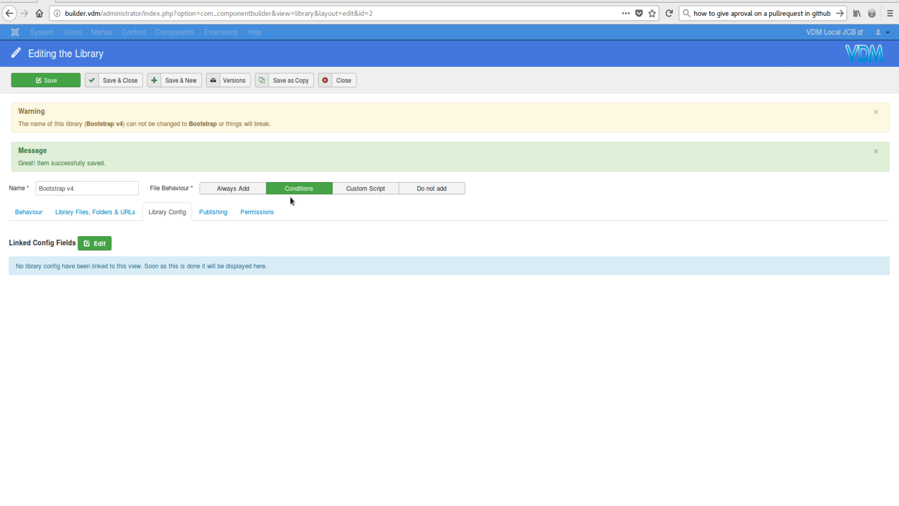
Save the library with its condition and open its linked config fields for editing
left_click(25, 80)
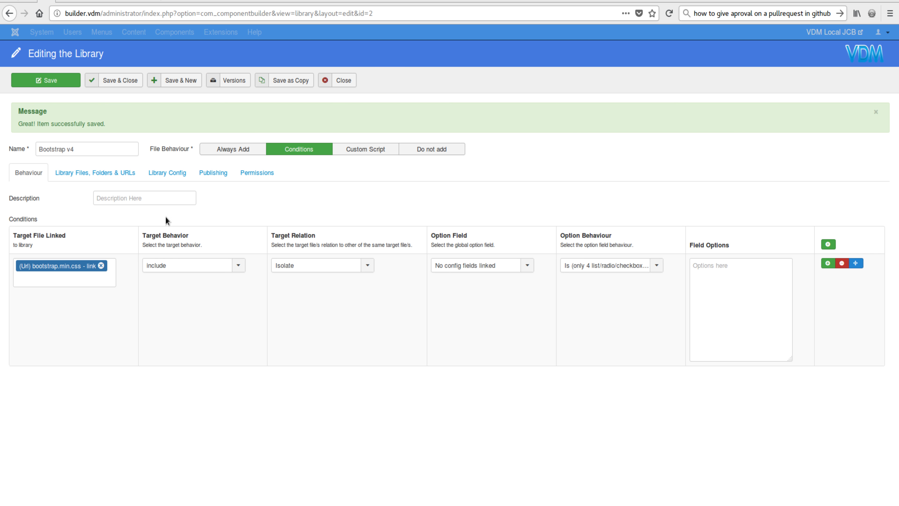
left_click(167, 173)
left_click(94, 204)
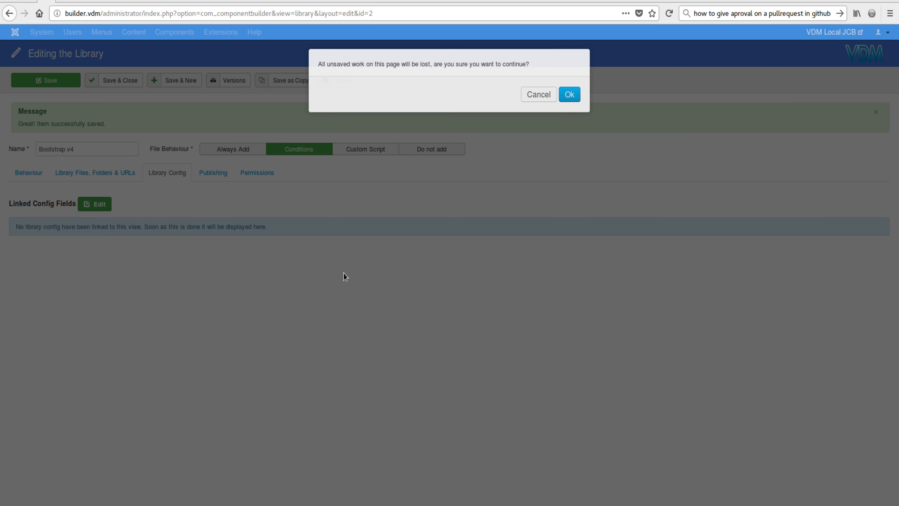
left_click(569, 95)
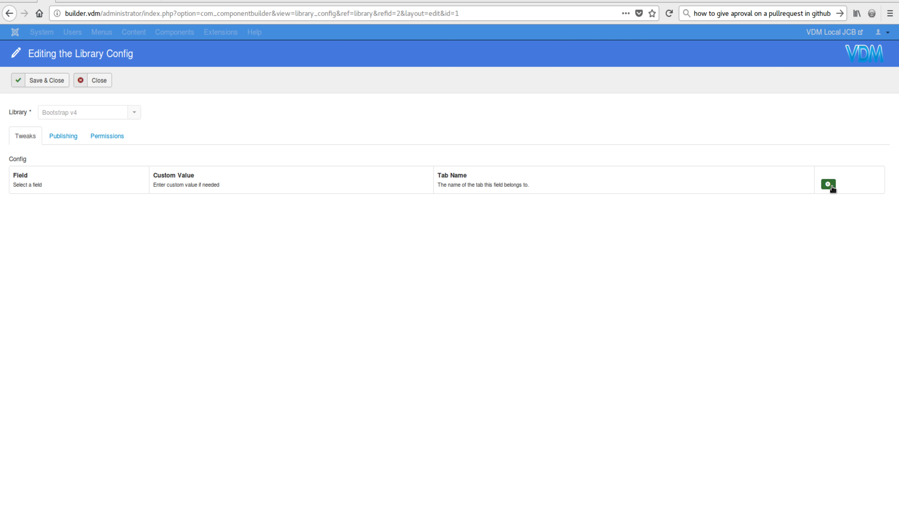
Add the Add Bootstrap v4 [Radio] field to the library config under the Library tab name, and save and close the config
left_click(828, 184)
left_click(88, 207)
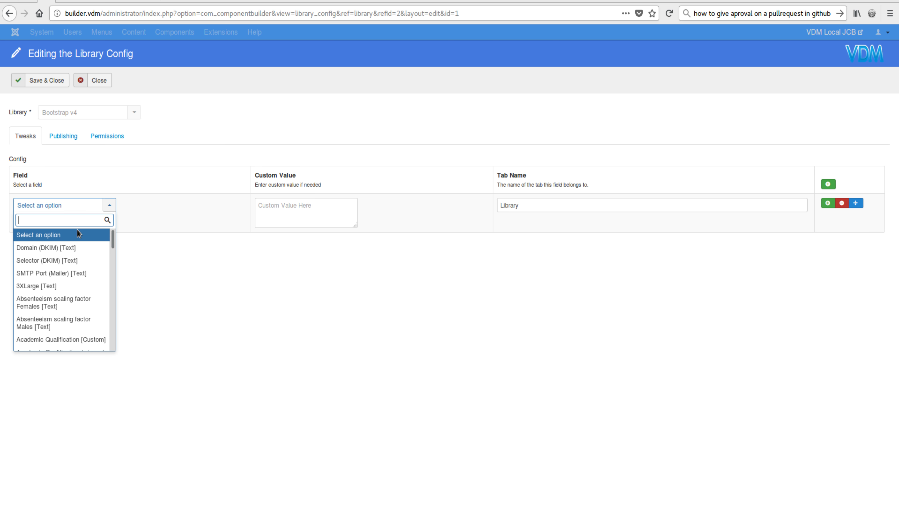
scroll(74, 290, "down", 15)
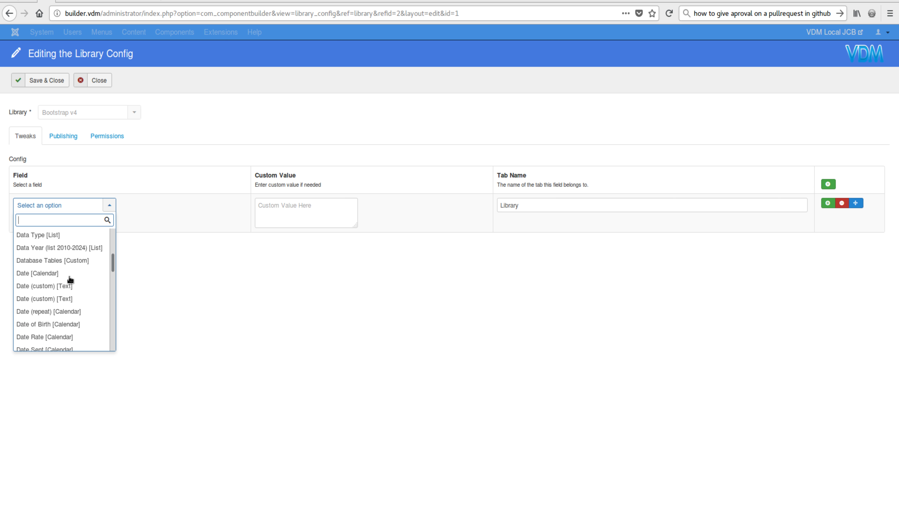
scroll(67, 270, "up", 1)
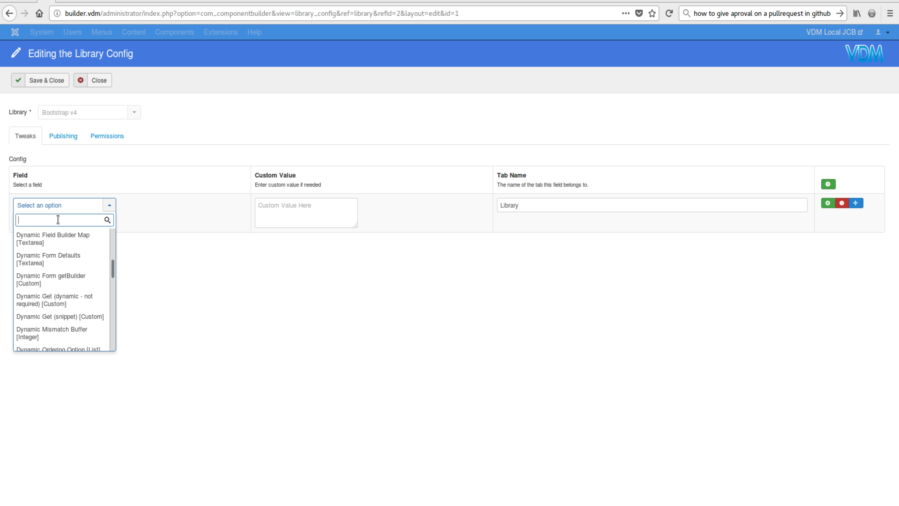
type("b")
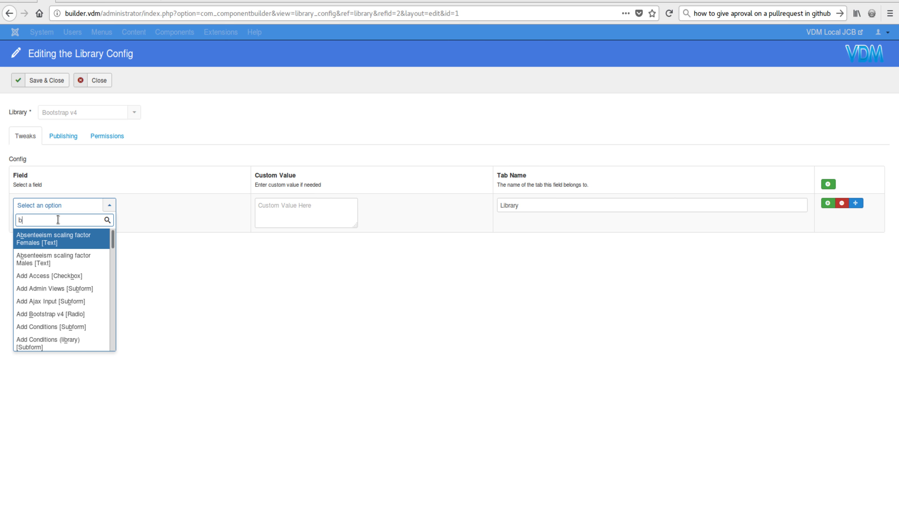
type("oot")
left_click(86, 235)
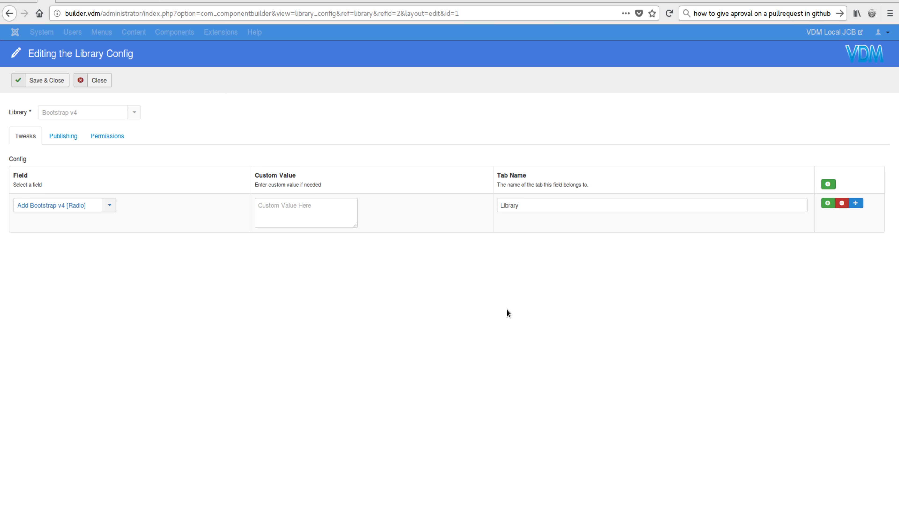
left_click(49, 82)
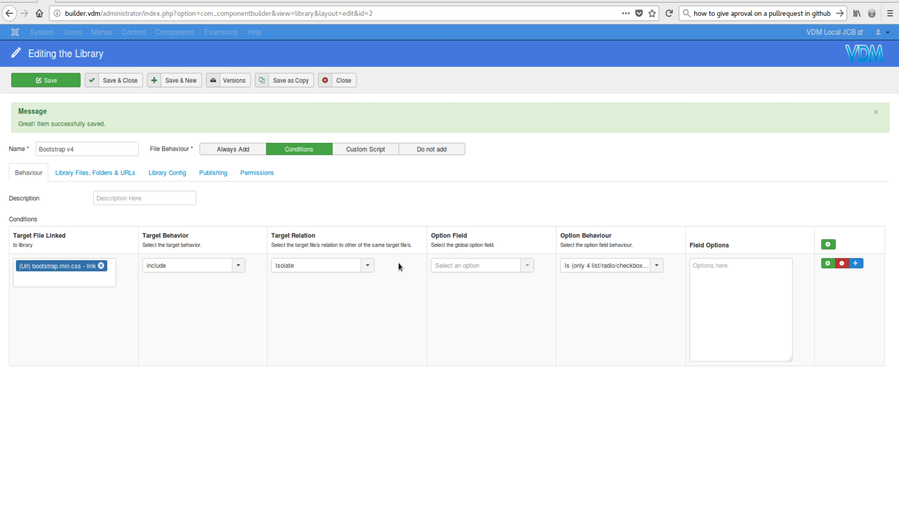
Set the condition's option field to Add Bootstrap v4 and add the bootstrap.min.js link as a second target file
left_click(469, 265)
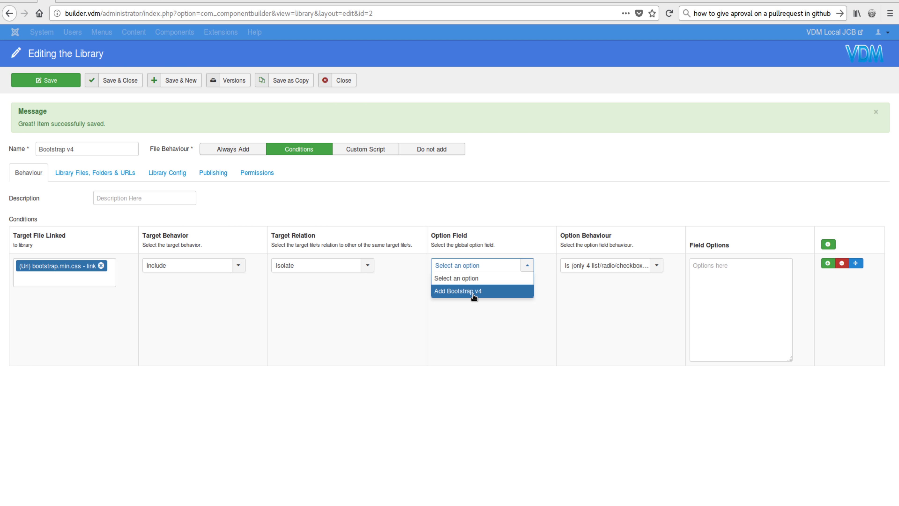
left_click(460, 292)
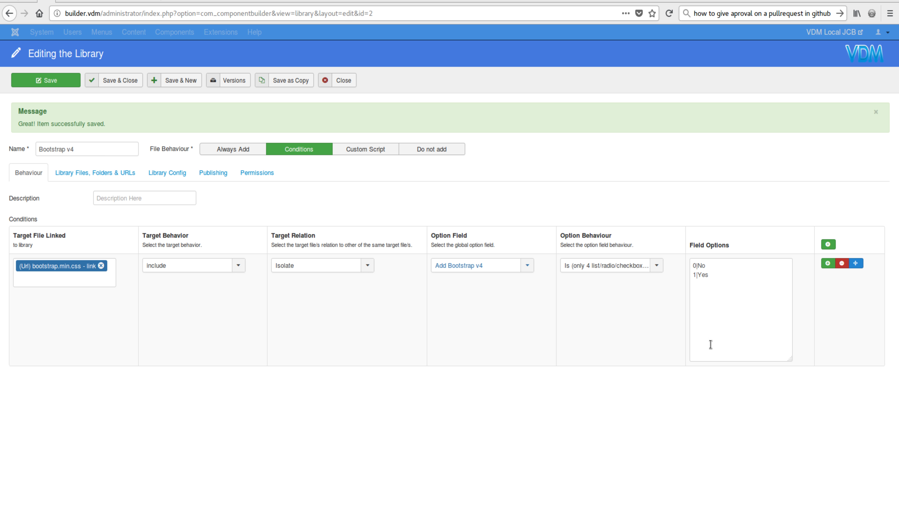
left_click(64, 278)
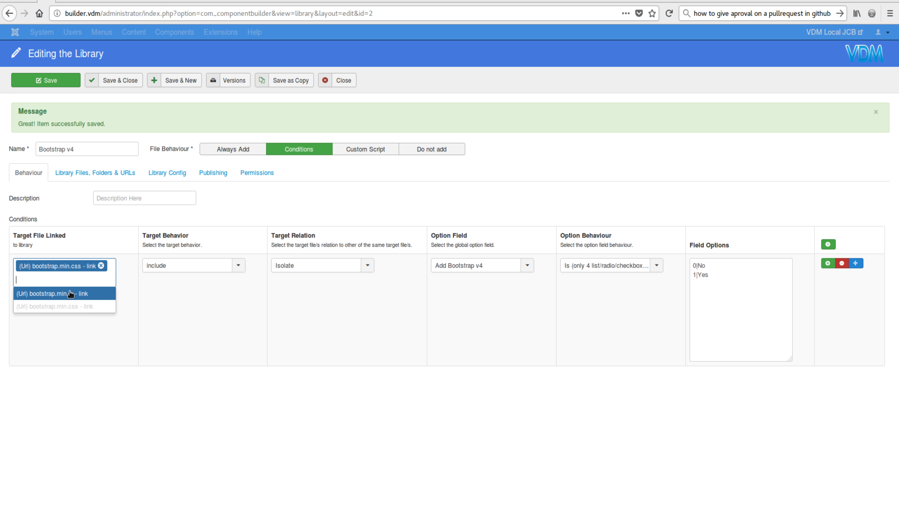
left_click(66, 293)
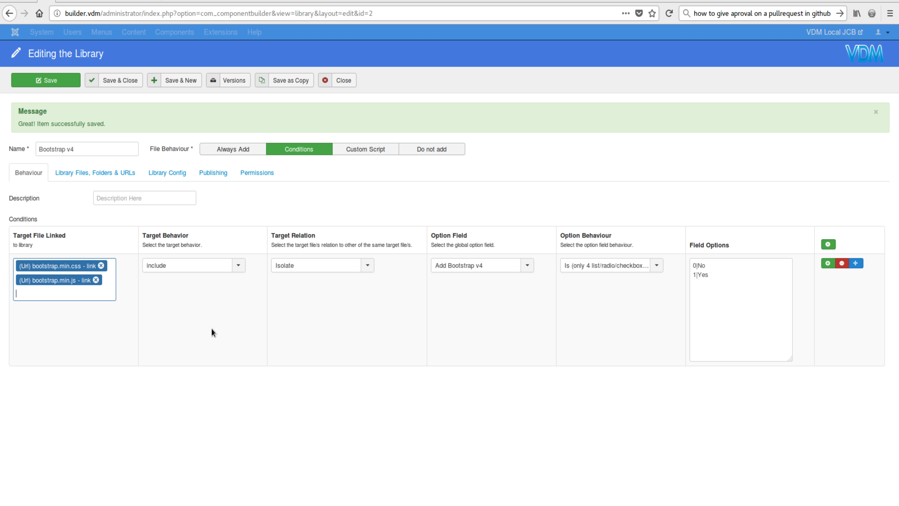
left_click(188, 337)
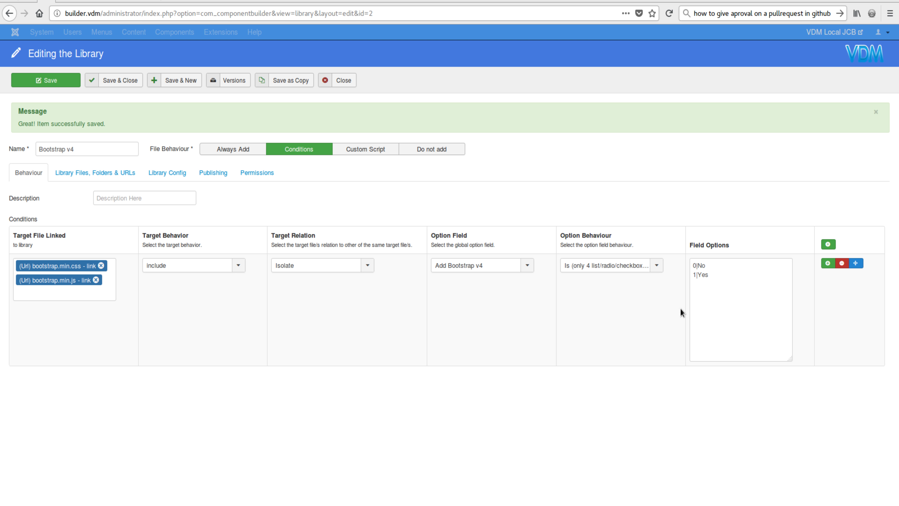
Reduce the condition's field options to 1|Yes and check the available option behaviours without changing the selection
left_click_drag(714, 269, 690, 258)
key("Delete")
key("Delete")
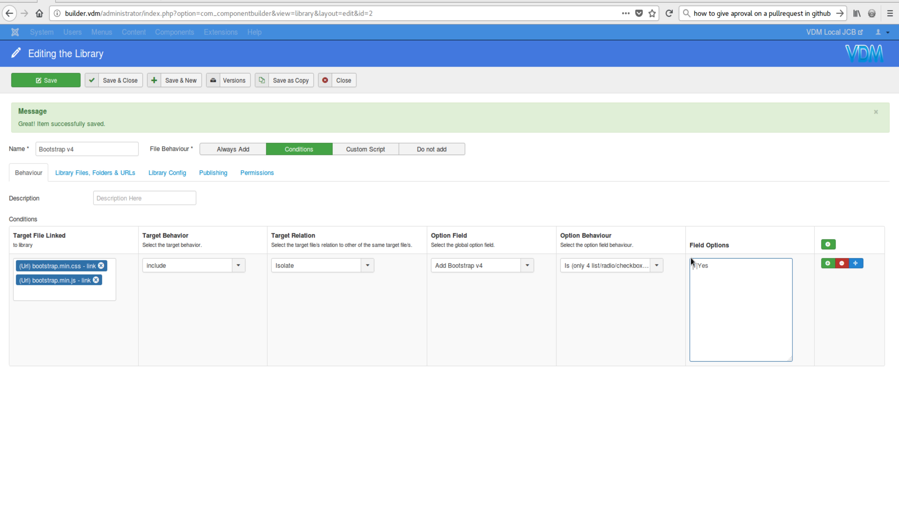
left_click(602, 264)
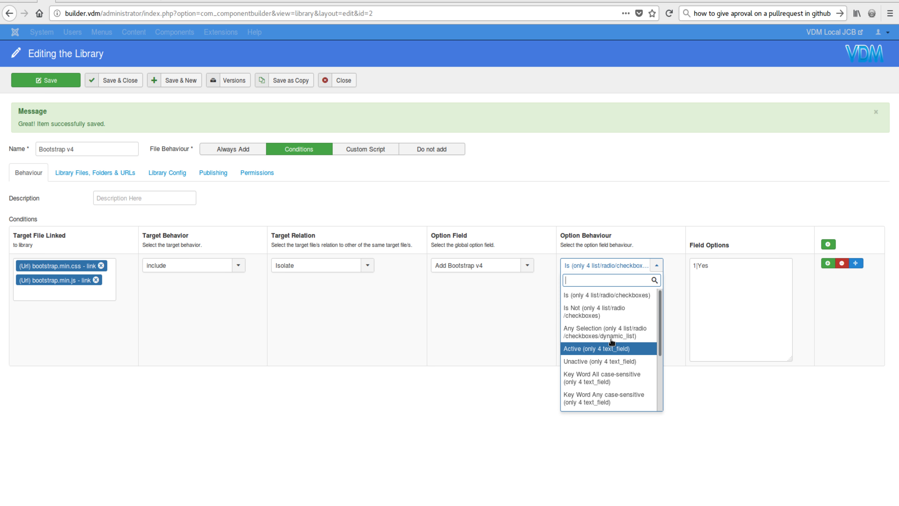
left_click(534, 302)
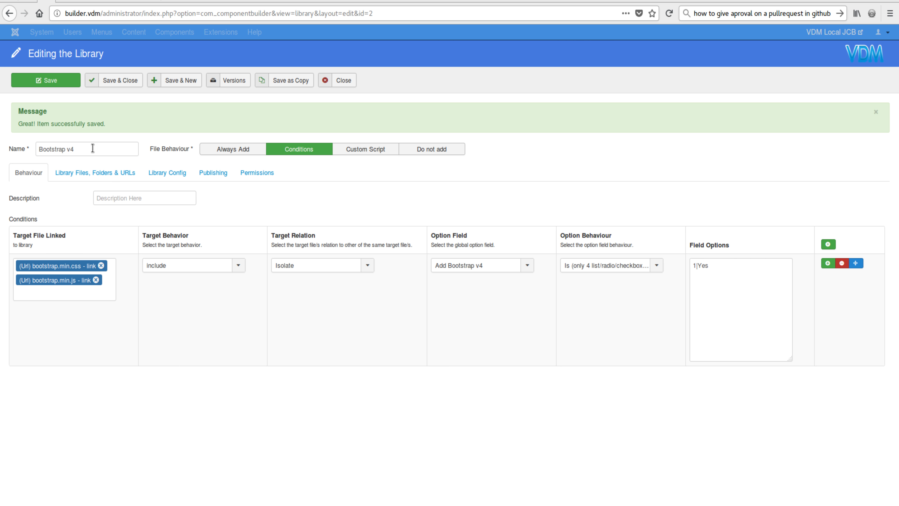
Review the library's linked files and config fields, return to its conditions, and save the library
left_click(106, 172)
left_click(165, 171)
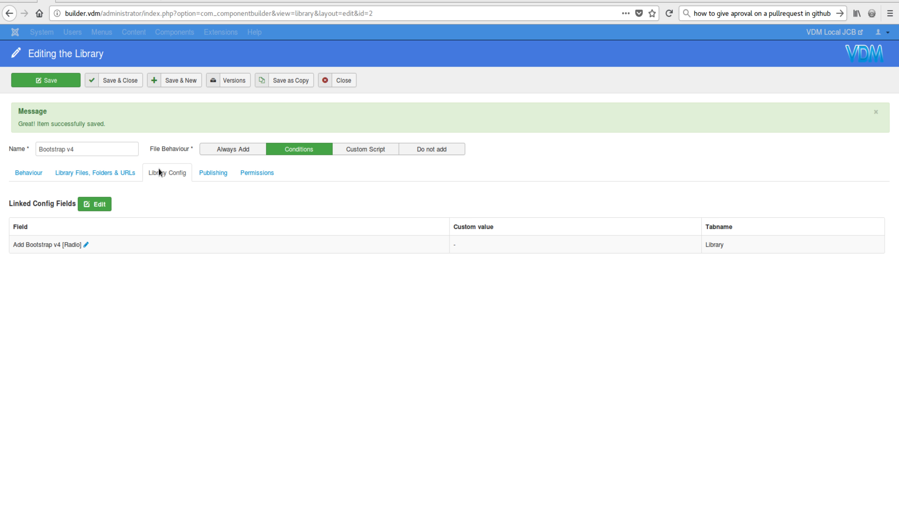
left_click(92, 172)
left_click(39, 172)
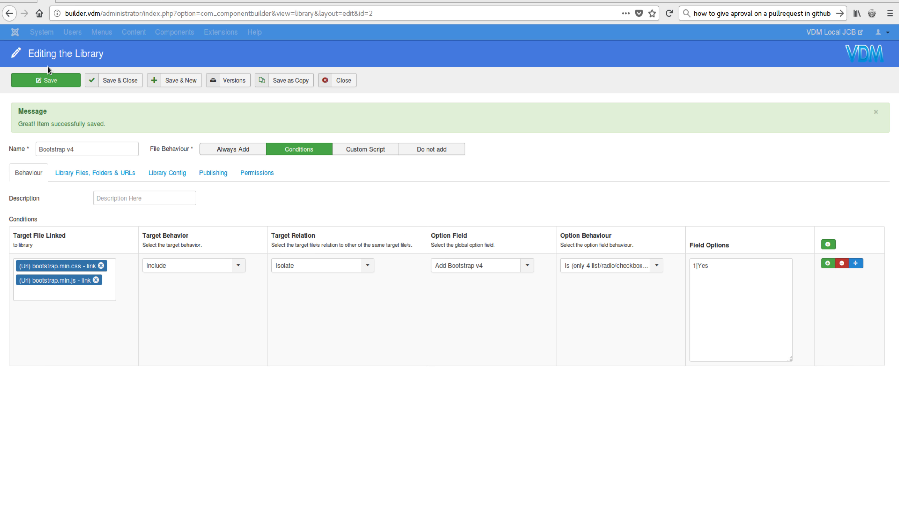
left_click(48, 81)
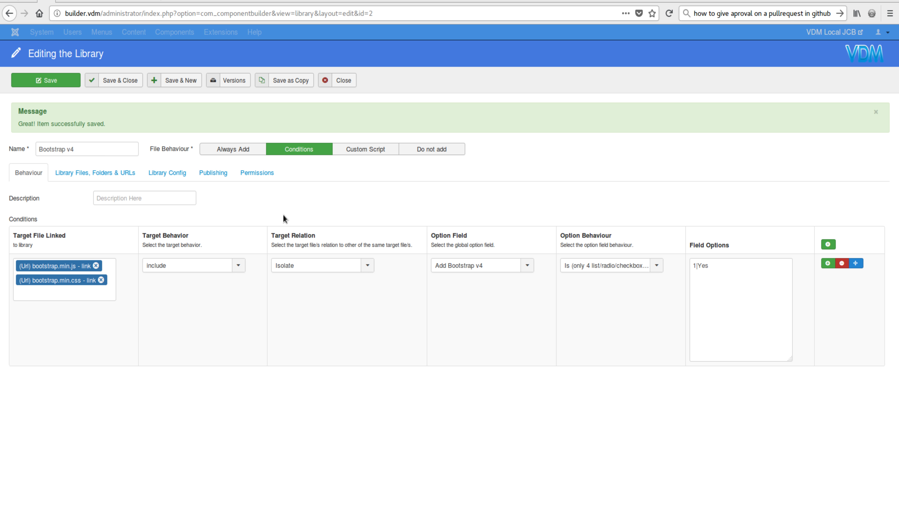
Open the library's linked files, folders and URLs for editing and add bootstrap.min.js as a custom file
left_click(108, 172)
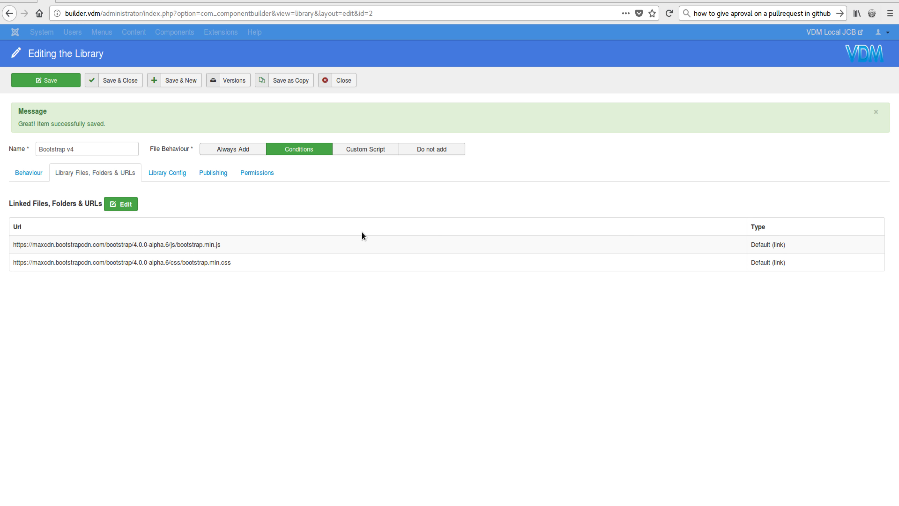
left_click(121, 204)
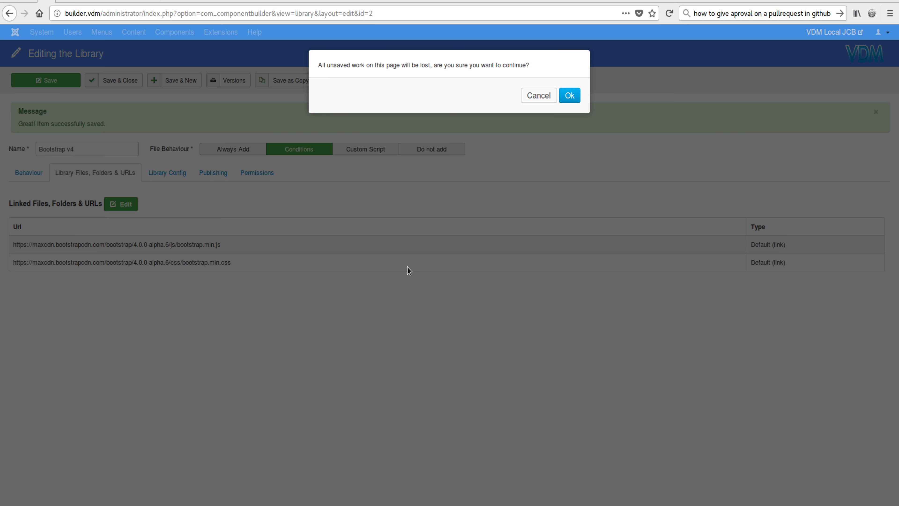
left_click(565, 91)
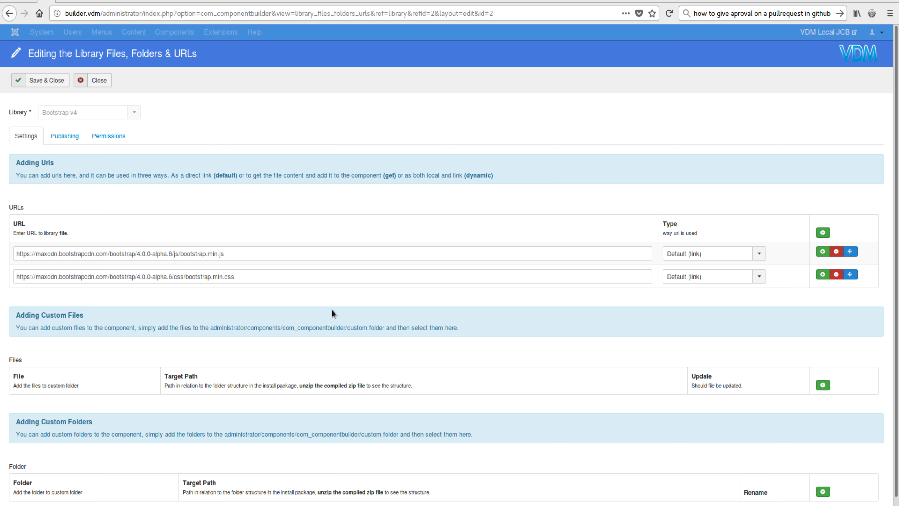
scroll(603, 323, "down", 2)
left_click(823, 357)
scroll(77, 376, "down", 1)
left_click(50, 355)
scroll(53, 411, "down", 2)
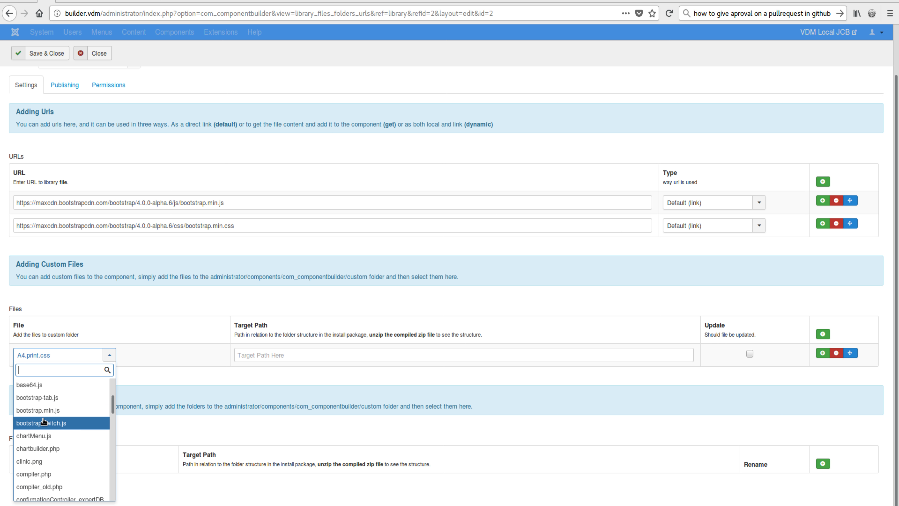
left_click(48, 412)
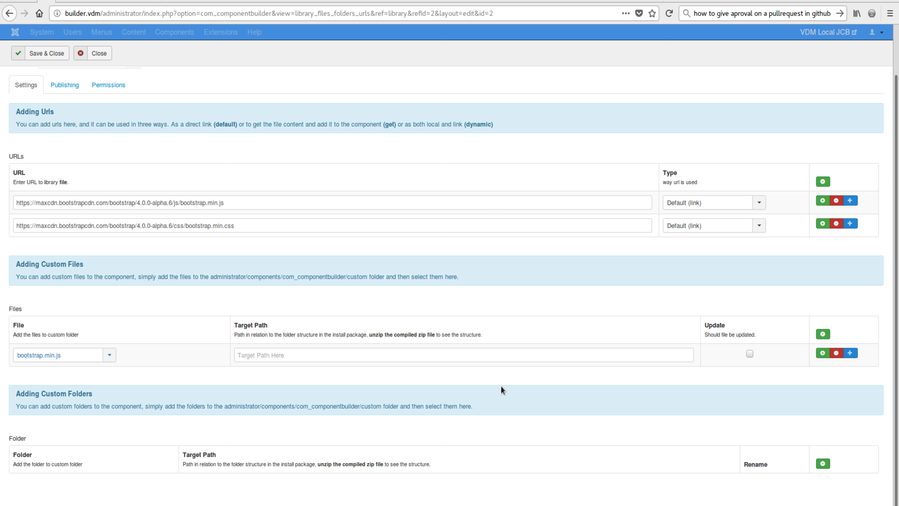
Set the custom file's target path to /media/bootstrap4/js/ and save and close the library files
left_click(479, 357)
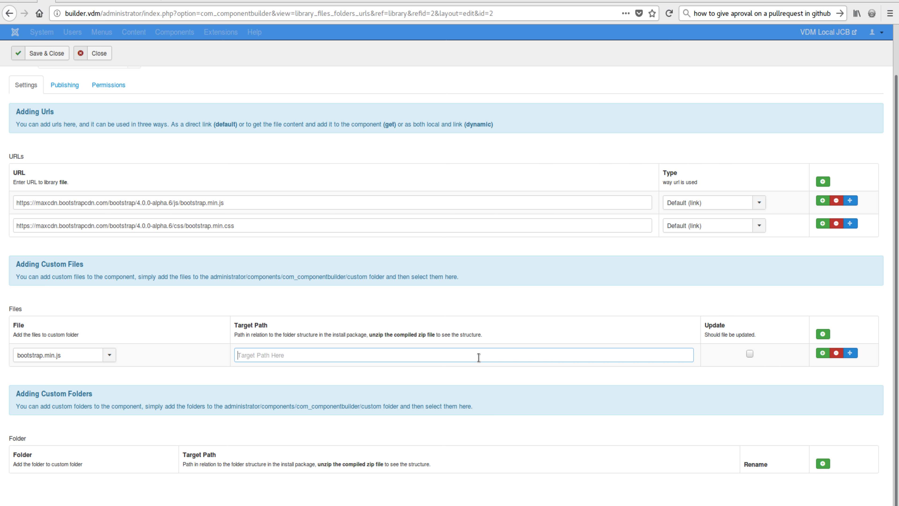
type("/")
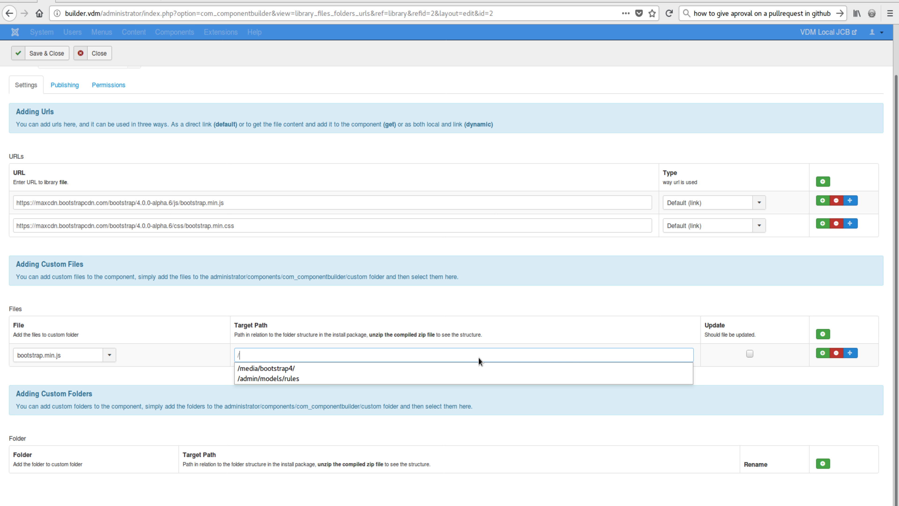
type("med")
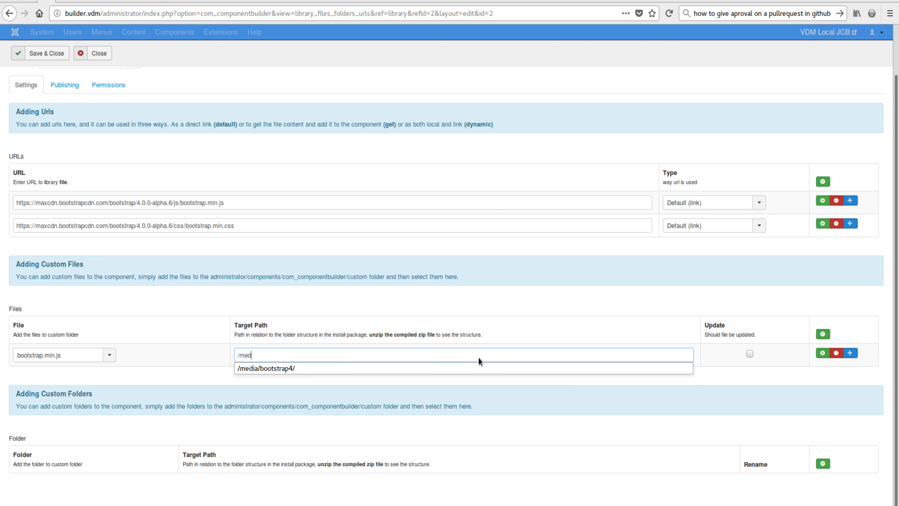
type("ia/")
left_click(437, 297)
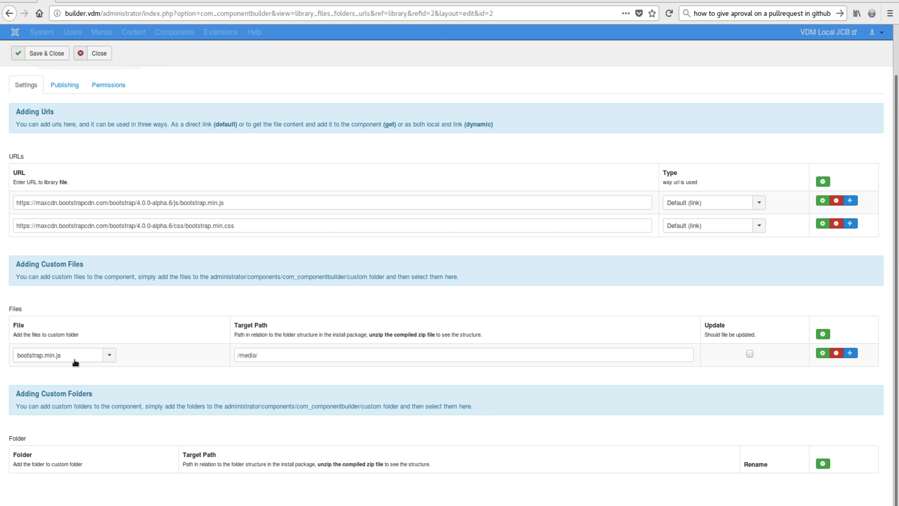
left_click(276, 360)
type("bootrar")
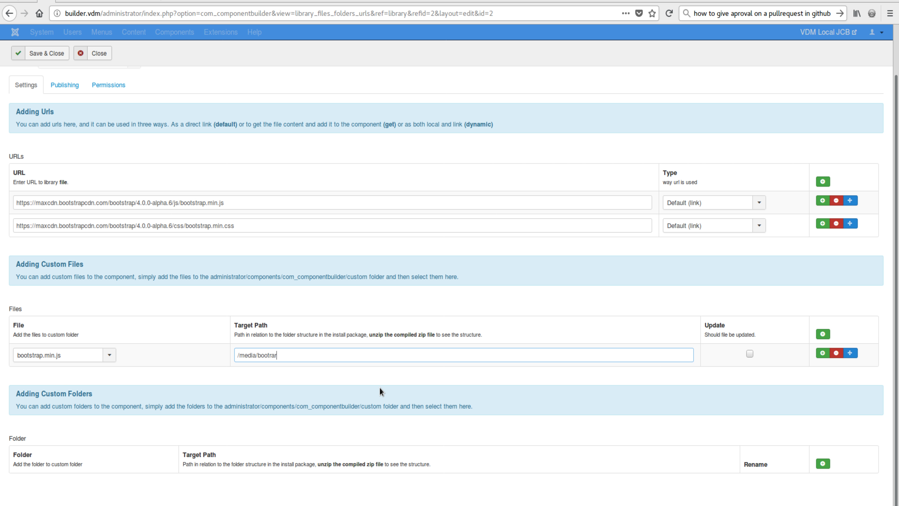
key("BackSpace")
key("BackSpace")
key("BackSpace")
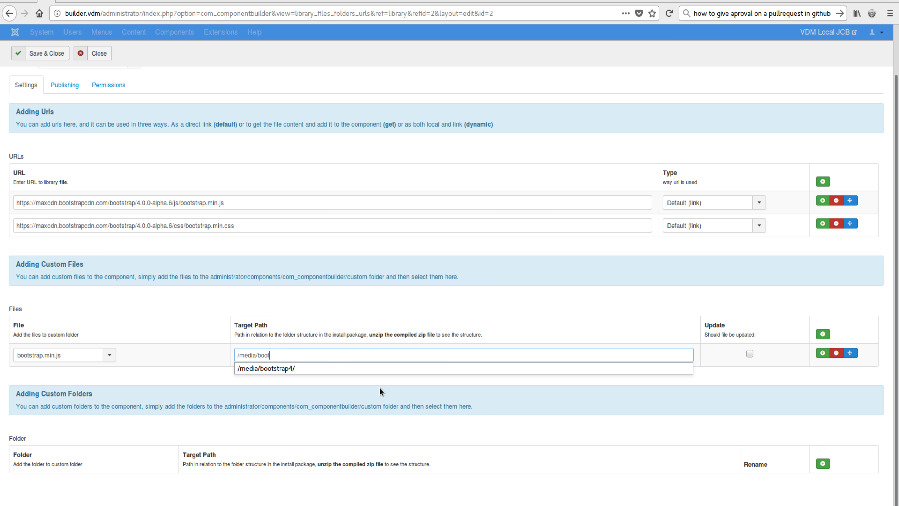
left_click(336, 370)
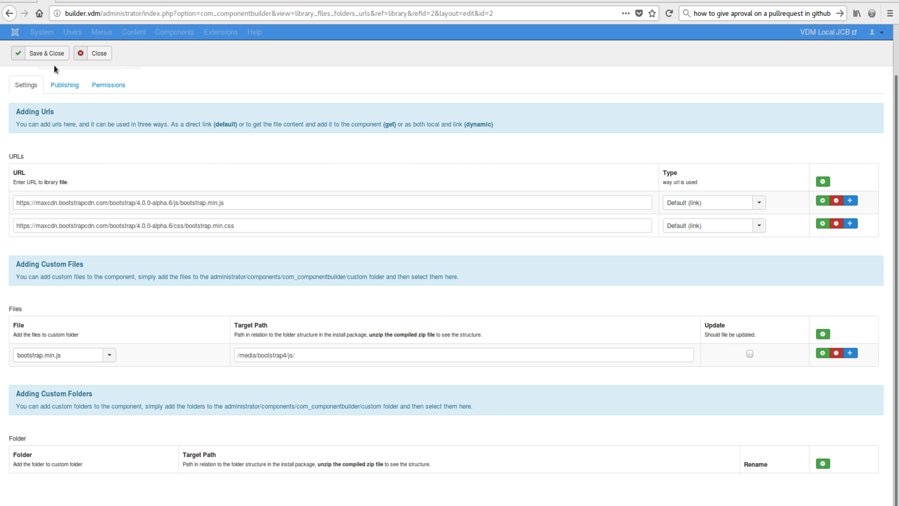
left_click(47, 53)
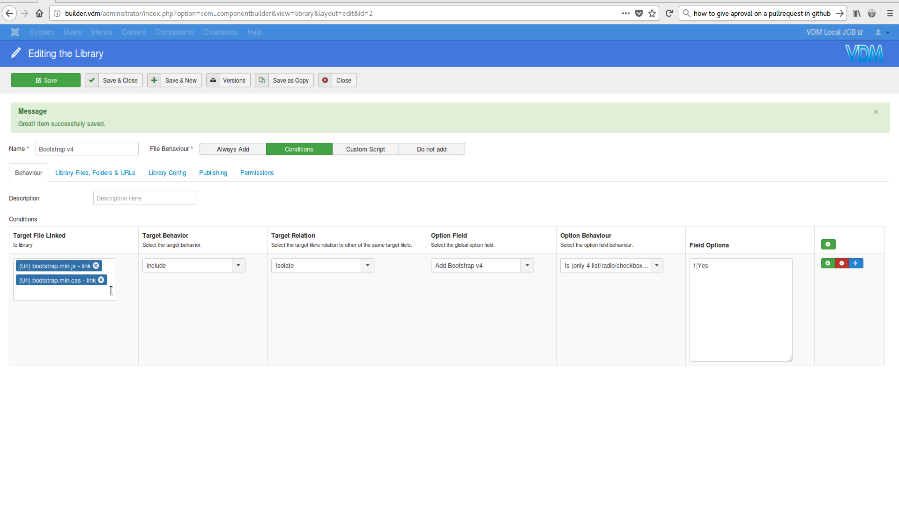
Check the condition's selectable target files and open the library's linked config fields for editing
left_click(100, 290)
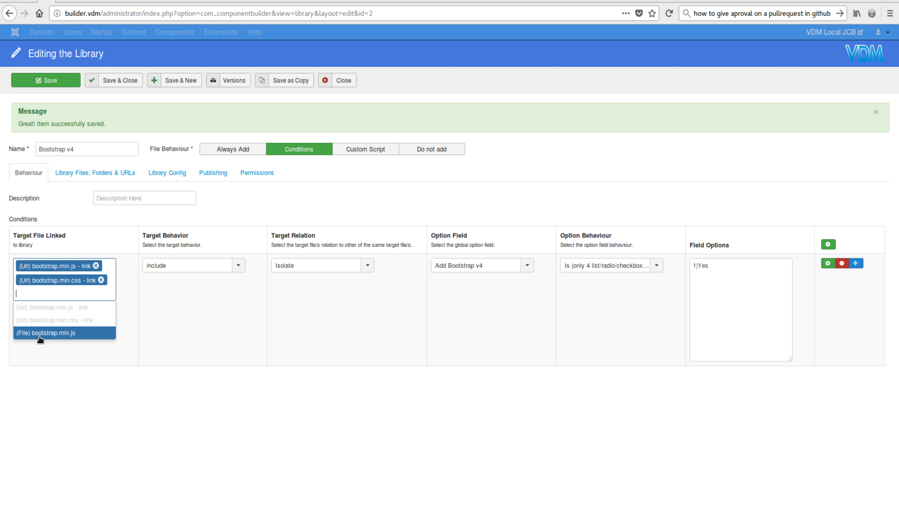
left_click(254, 397)
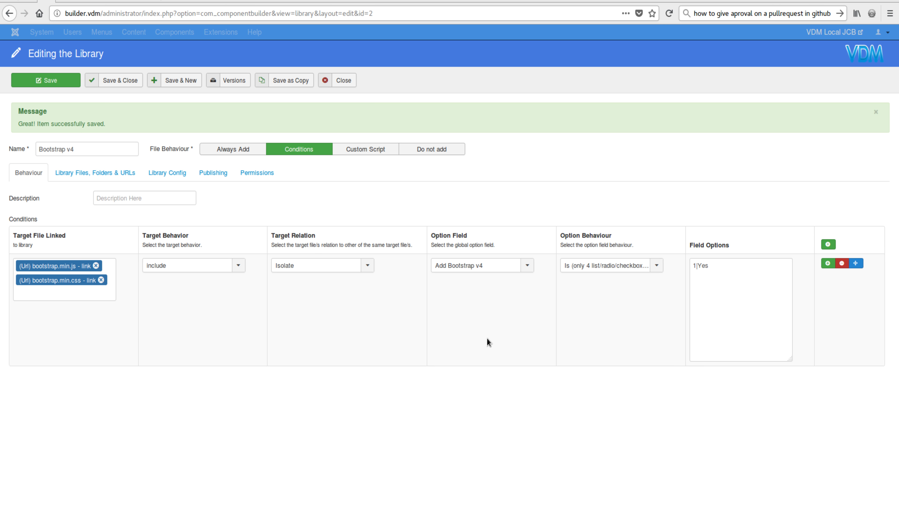
left_click(171, 174)
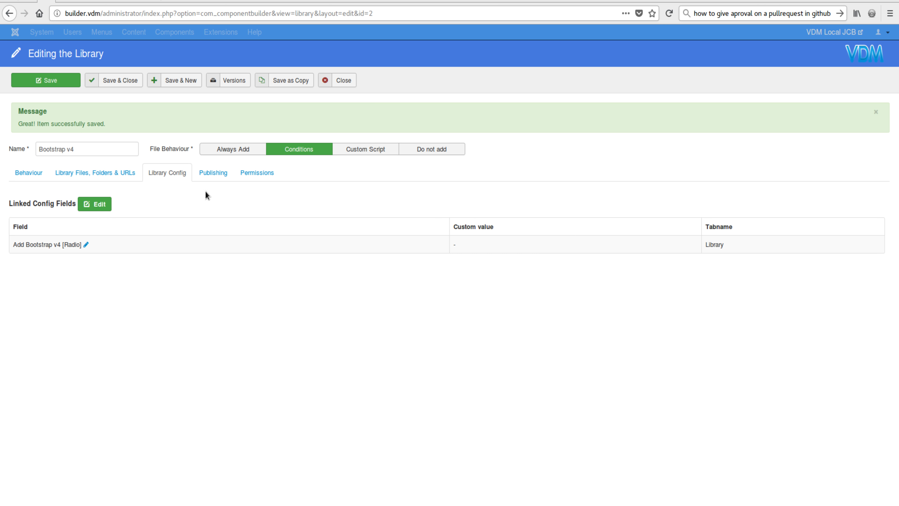
left_click(95, 204)
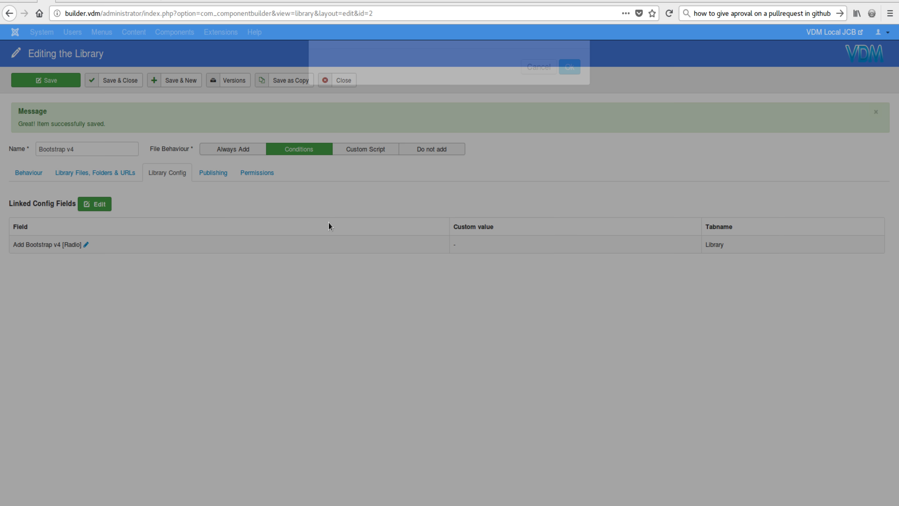
left_click(568, 95)
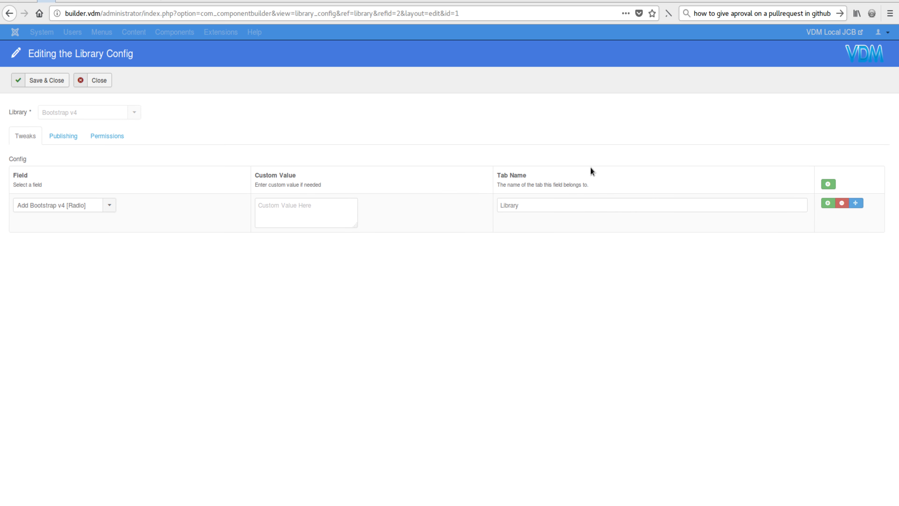
Add the Add More [Radio] field to the library config under the Library tab name, and save and close the config
left_click(827, 203)
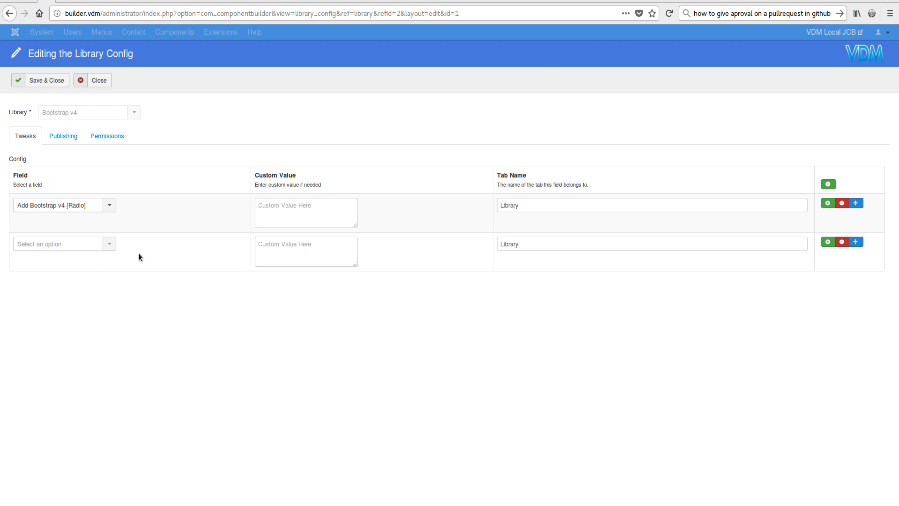
left_click(86, 244)
scroll(68, 338, "down", 5)
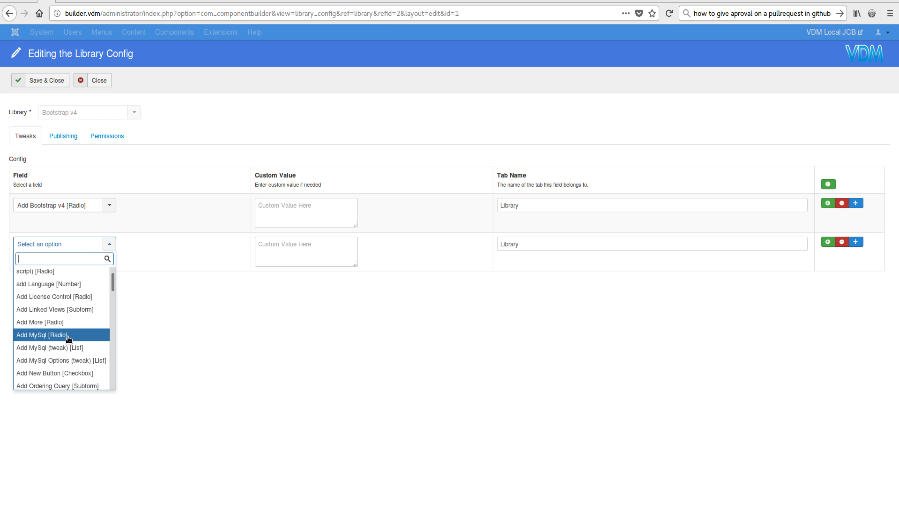
scroll(69, 339, "down", 4)
scroll(66, 343, "up", 4)
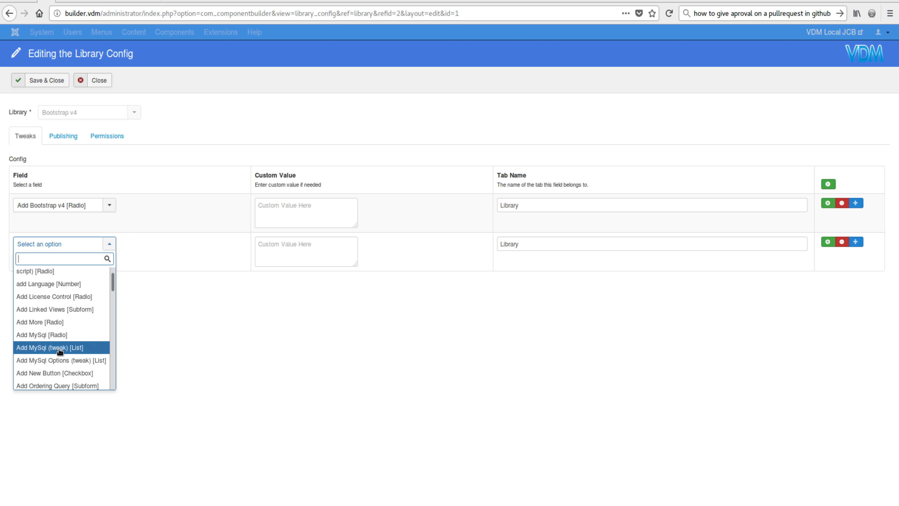
left_click(42, 323)
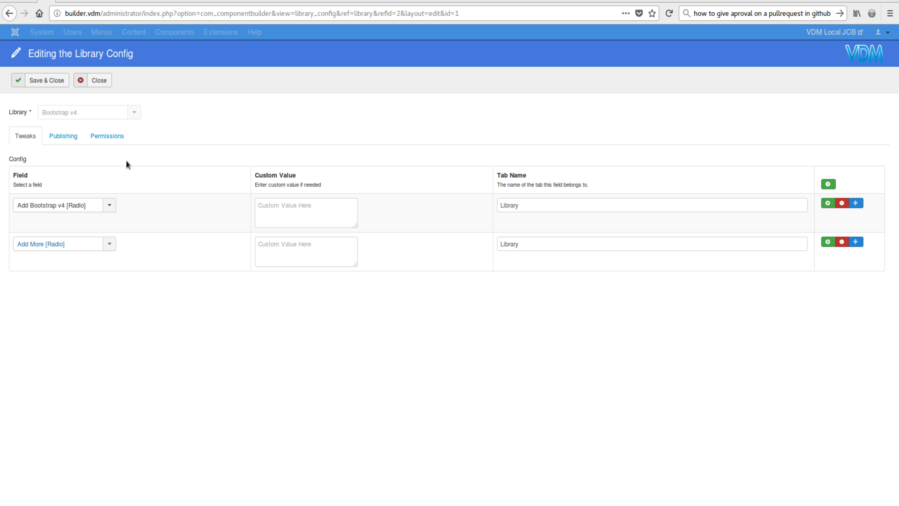
left_click(46, 83)
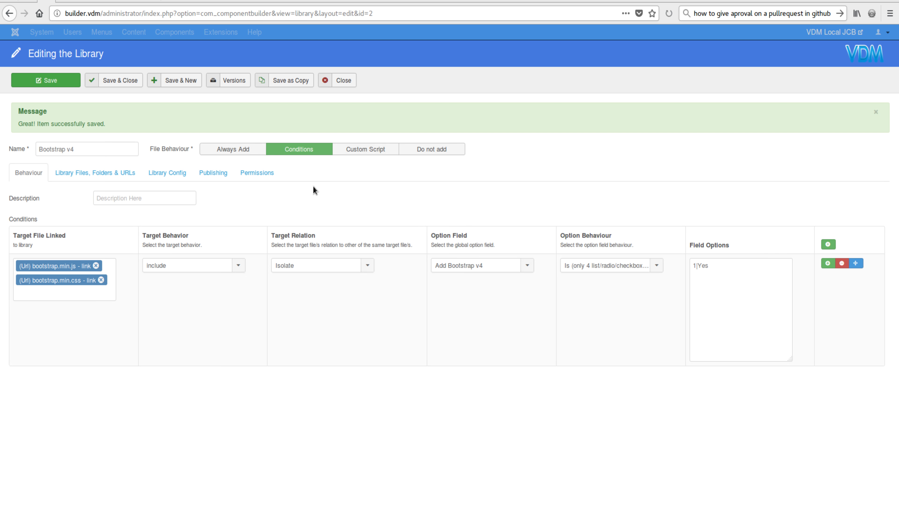
Add a second condition that includes the bootstrap.min.js file as Isolate when the Add More field is 1|Yes
left_click(828, 262)
left_click(106, 376)
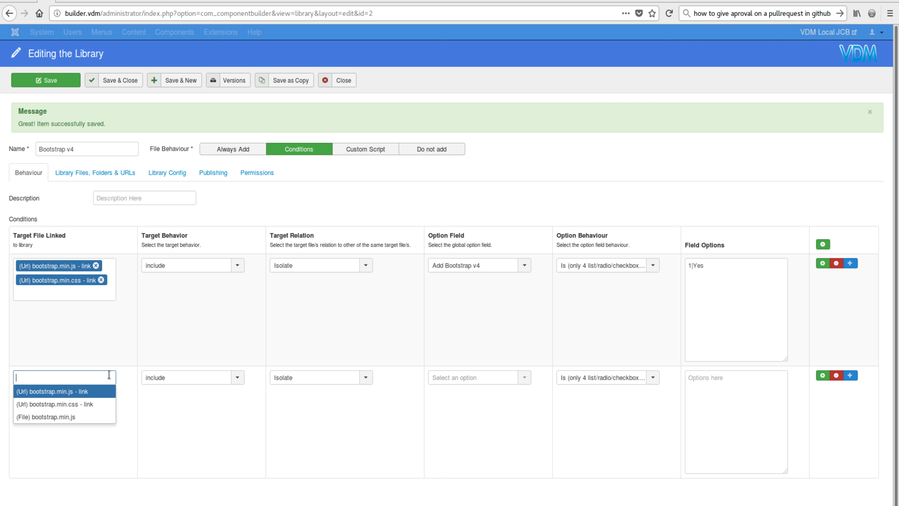
left_click(71, 418)
left_click(333, 377)
left_click(455, 379)
left_click(457, 415)
left_click_drag(718, 387, 656, 383)
key("BackSpace")
key("BackSpace")
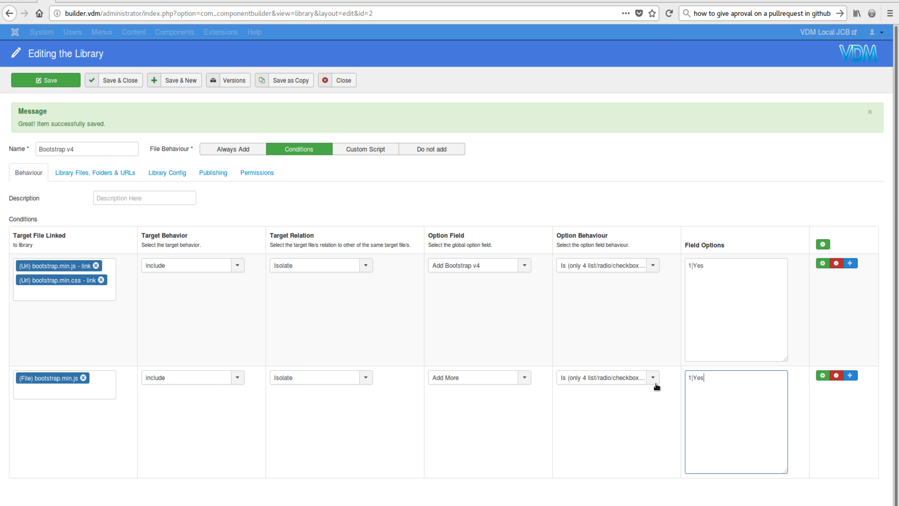
left_click(645, 393)
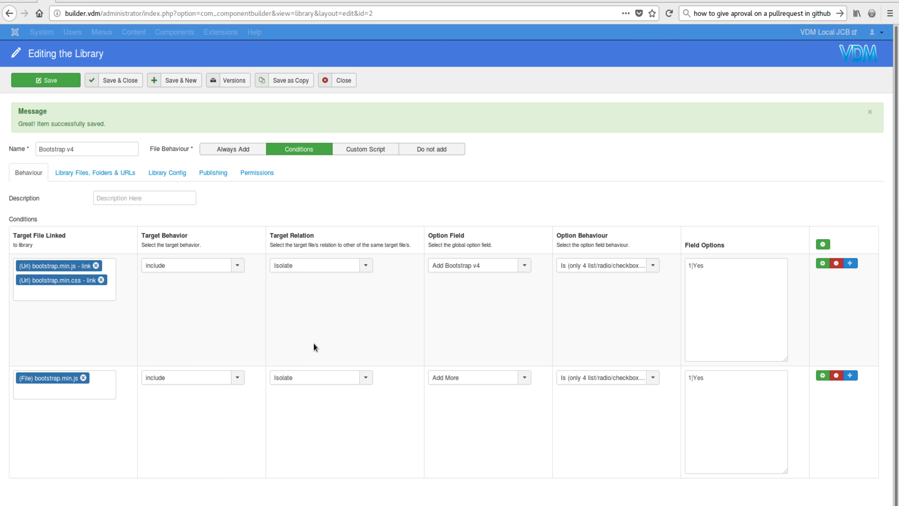
Remove both conditions, try the Custom Script file behaviour, check the linked files and config fields, and close the library without saving
left_click(836, 375)
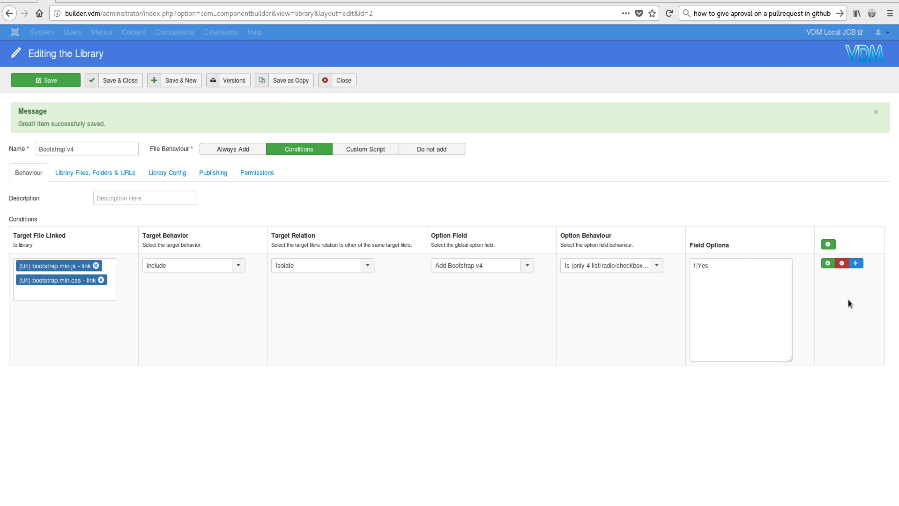
left_click(836, 263)
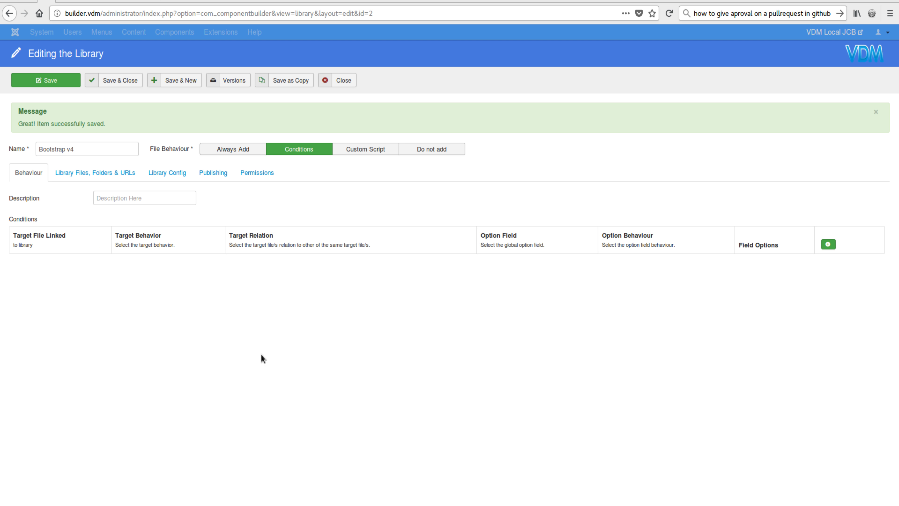
left_click(377, 149)
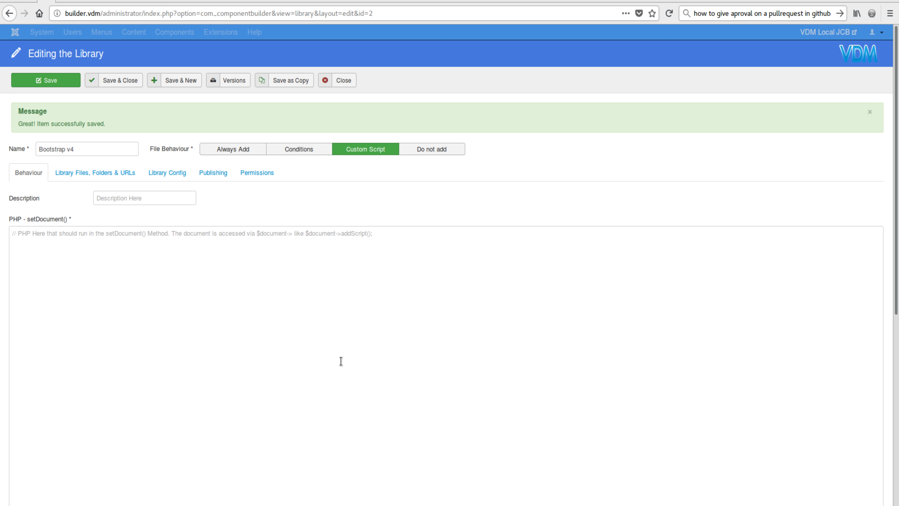
left_click(117, 173)
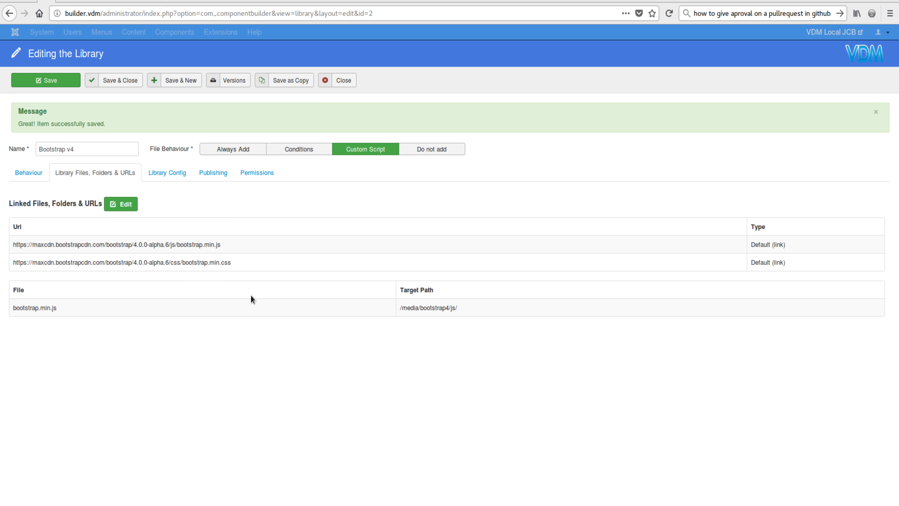
left_click(151, 174)
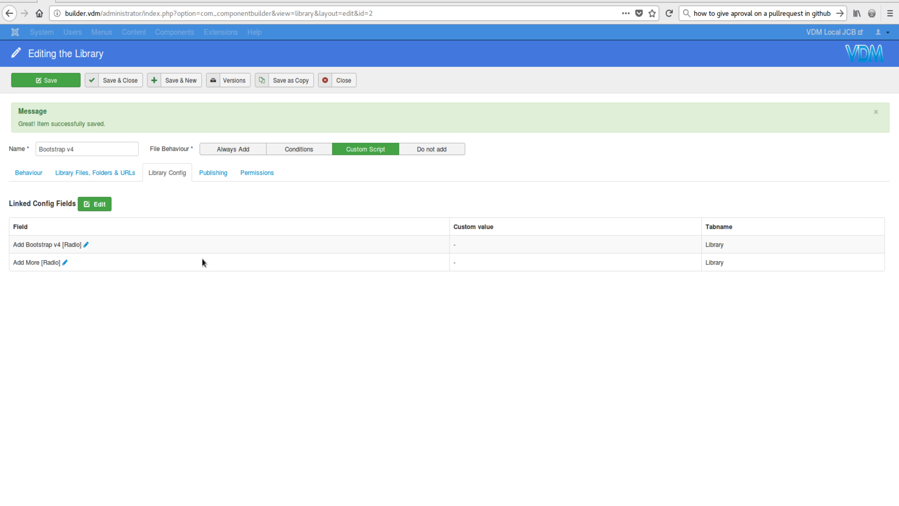
left_click(20, 176)
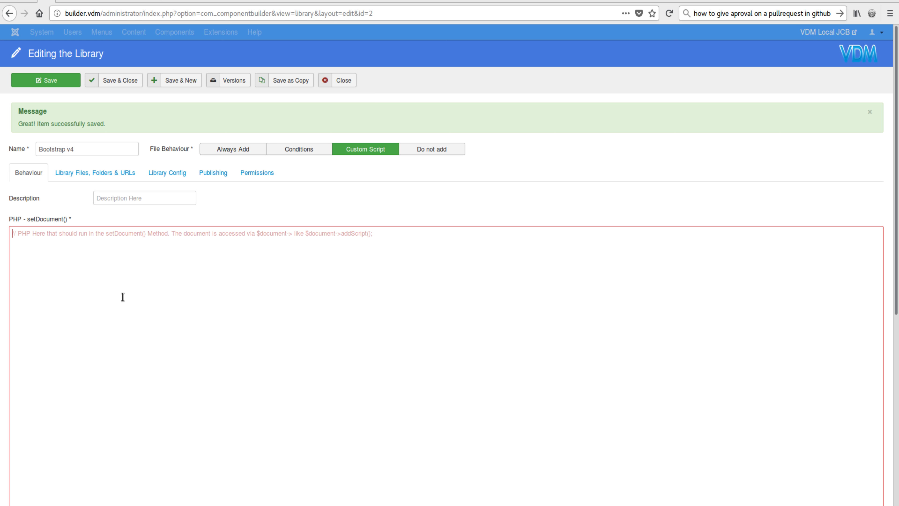
left_click(340, 81)
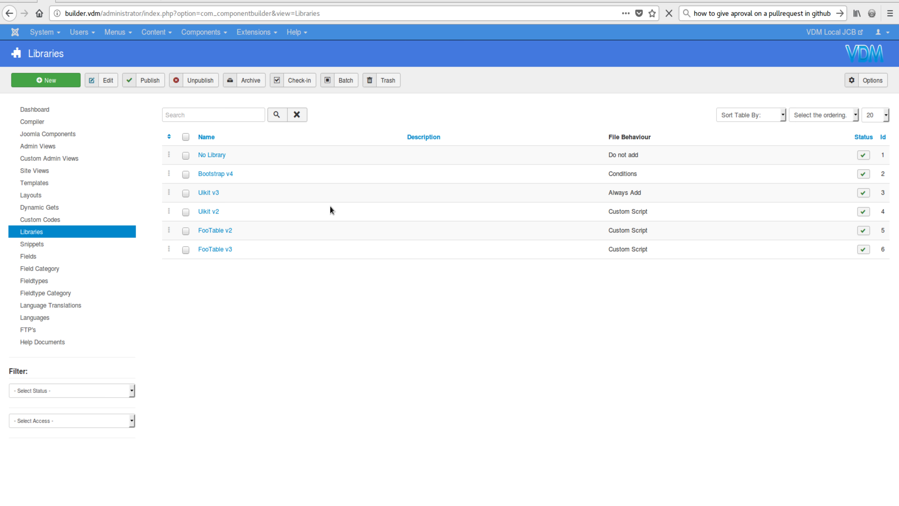
Open the FooTable v2 library, examine the style conditions in its setDocument() and _prepareDocument() scripts, and close it
left_click(215, 229)
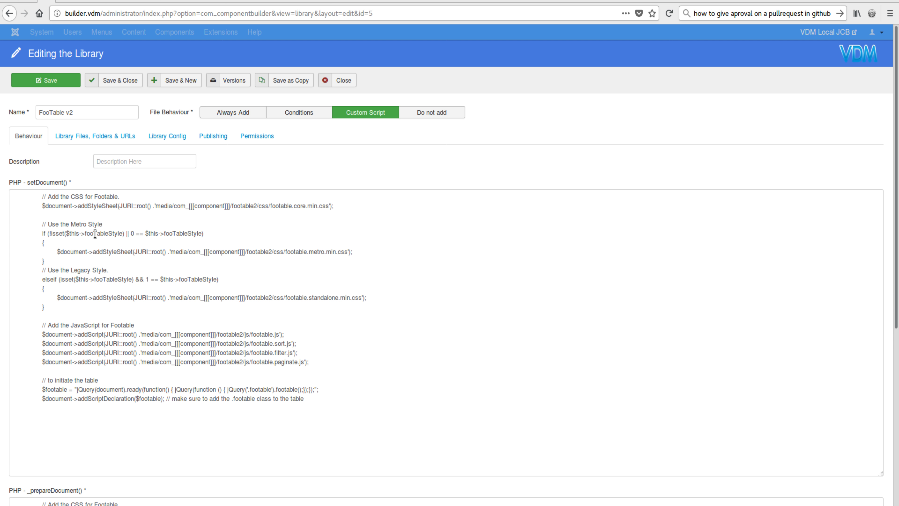
left_click_drag(68, 233, 89, 233)
left_click(119, 235)
left_click(93, 244)
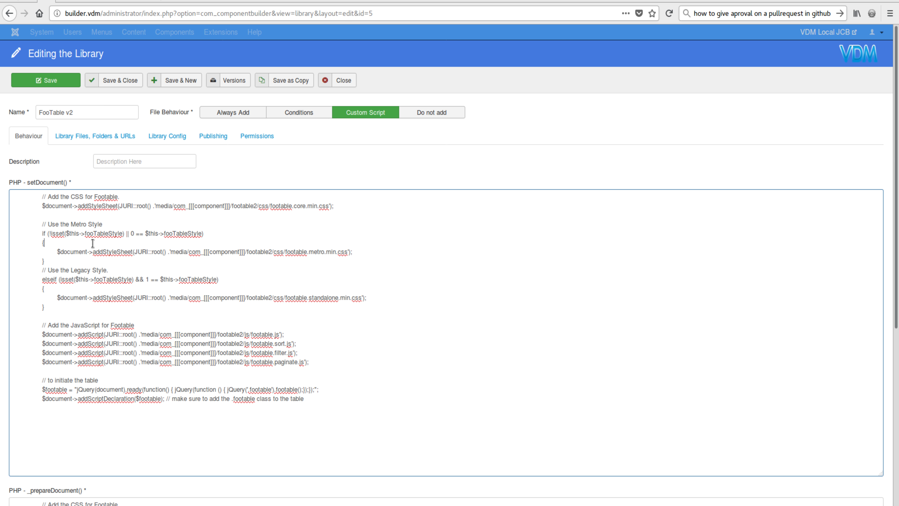
left_click_drag(68, 234, 122, 236)
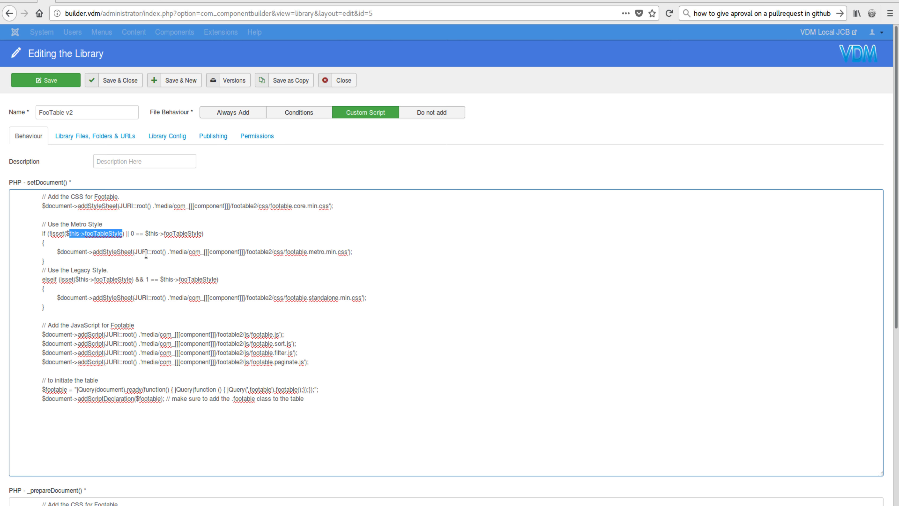
left_click_drag(355, 252, 60, 252)
left_click_drag(368, 298, 58, 299)
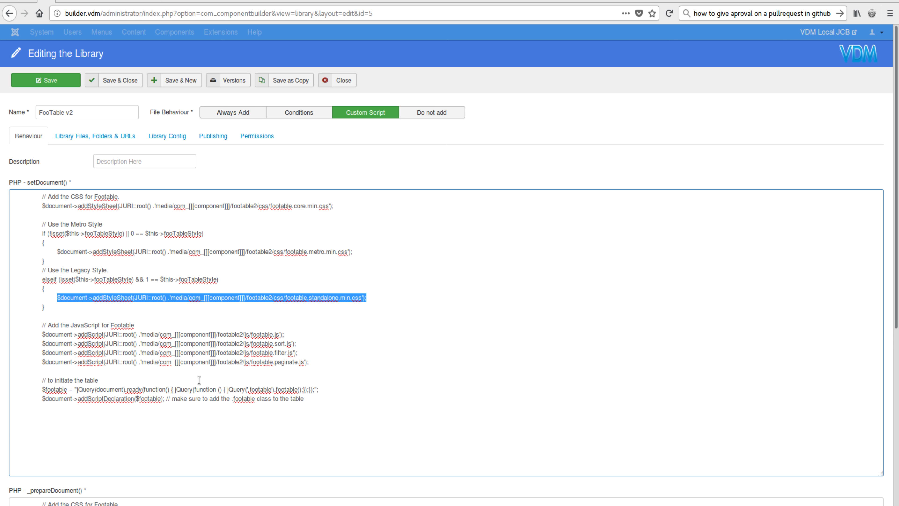
scroll(212, 358, "down", 5)
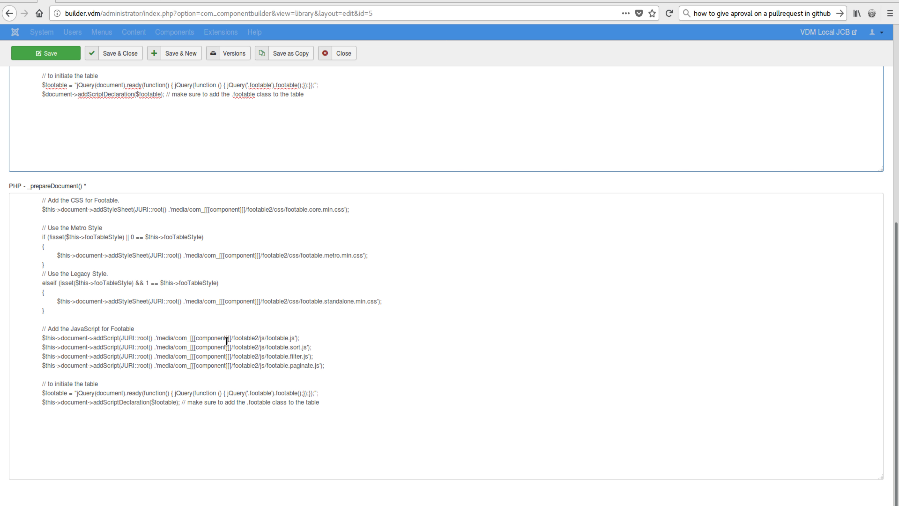
scroll(134, 309, "up", 5)
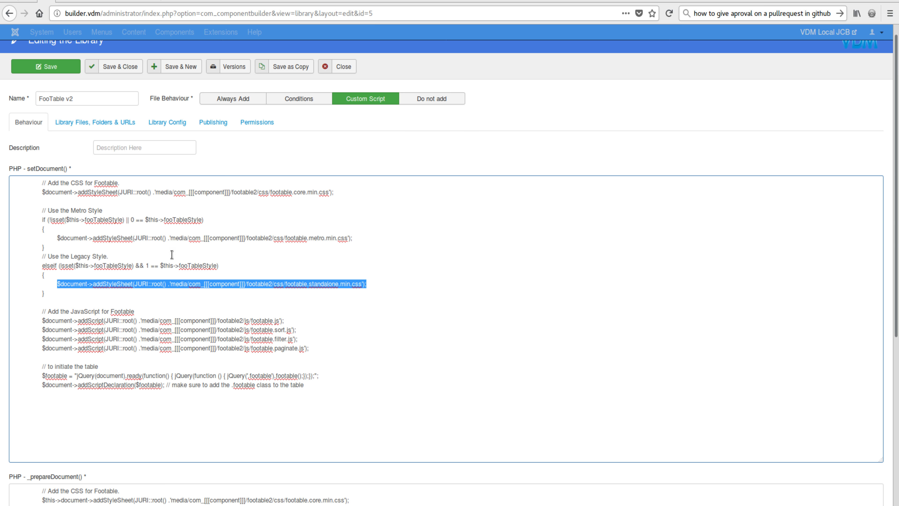
scroll(290, 332, "up", 1)
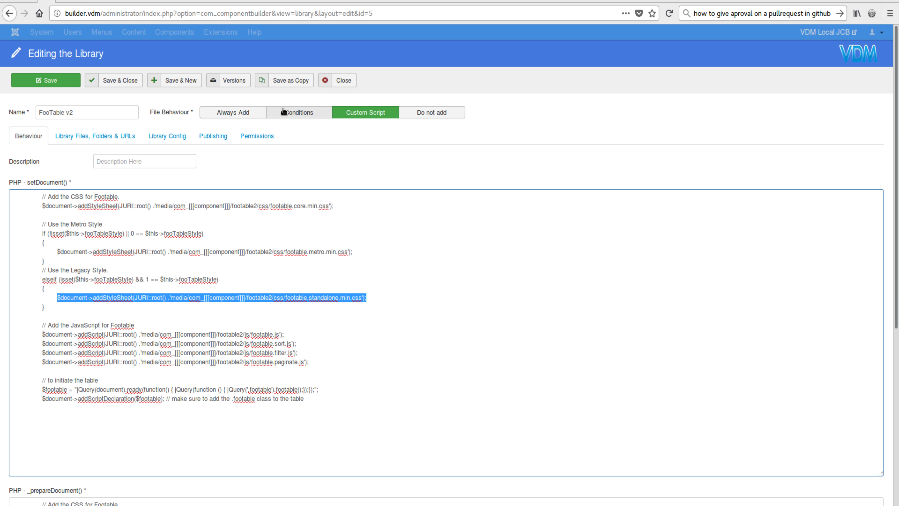
left_click(342, 82)
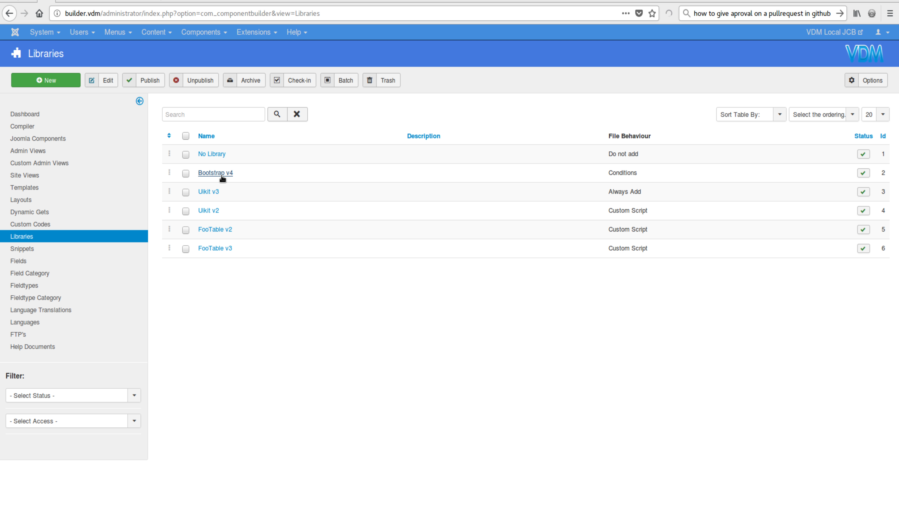
Reopen the Bootstrap v4 library, remove its condition, set the file behaviour to Always Add, and check the linked files
left_click(221, 175)
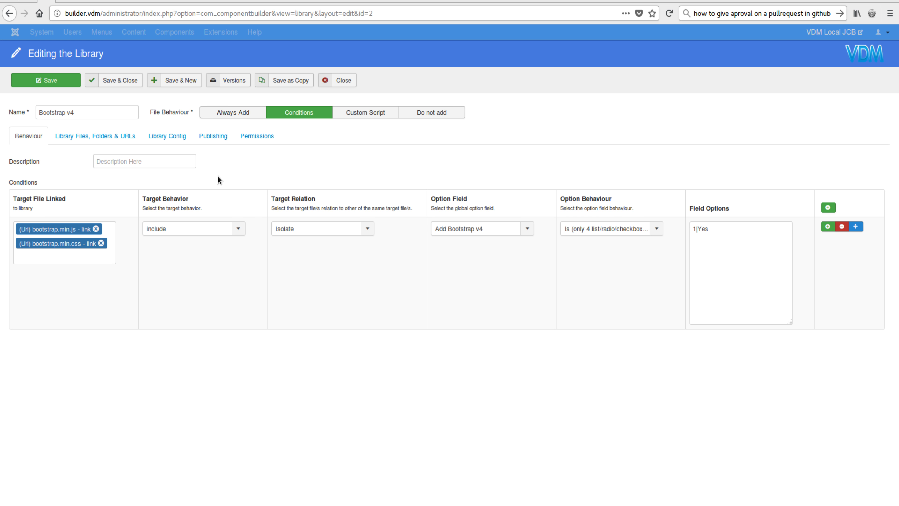
left_click(841, 226)
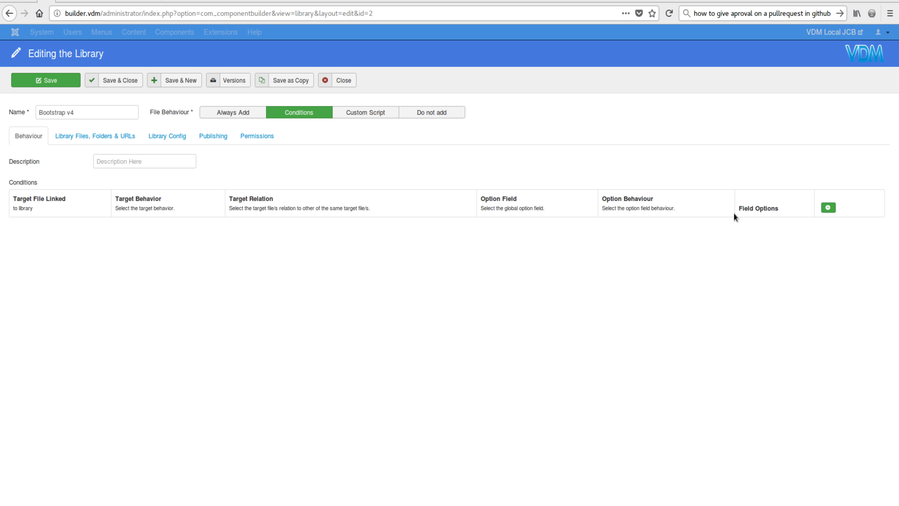
left_click(255, 113)
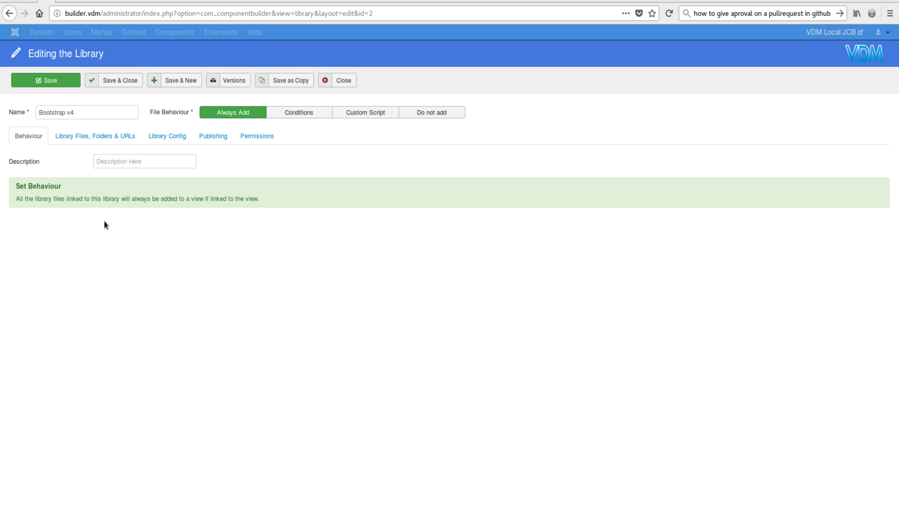
left_click(71, 135)
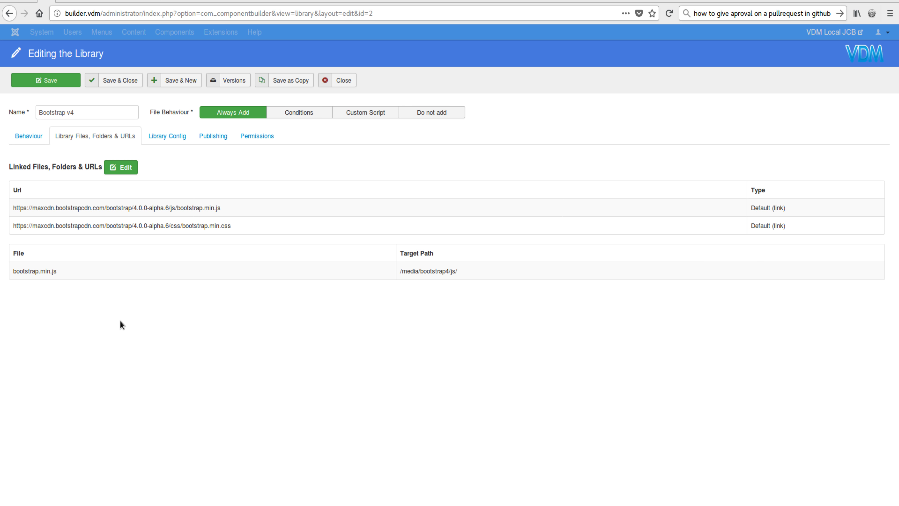
left_click_drag(12, 273, 73, 278)
left_click(89, 294)
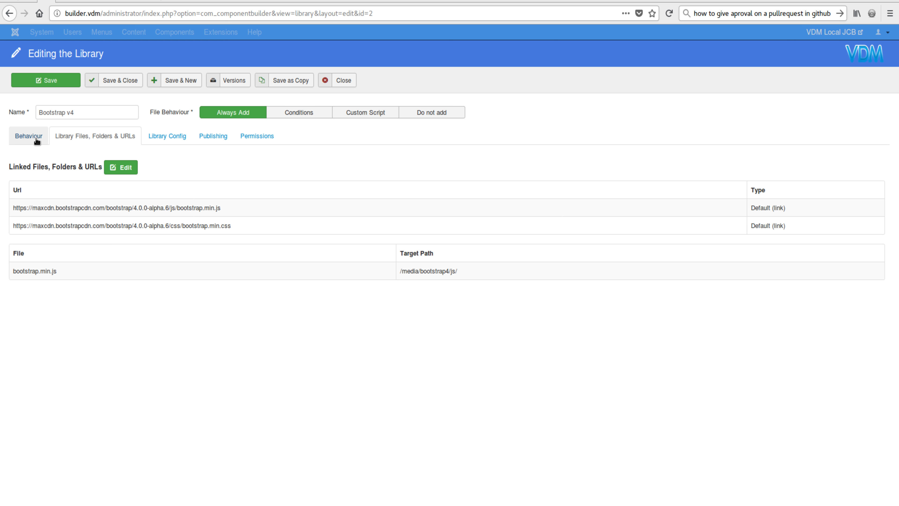
Set the file behaviour back to Conditions and add a condition targeting the bootstrap.min.js URL link
left_click(28, 136)
left_click(304, 115)
left_click(828, 208)
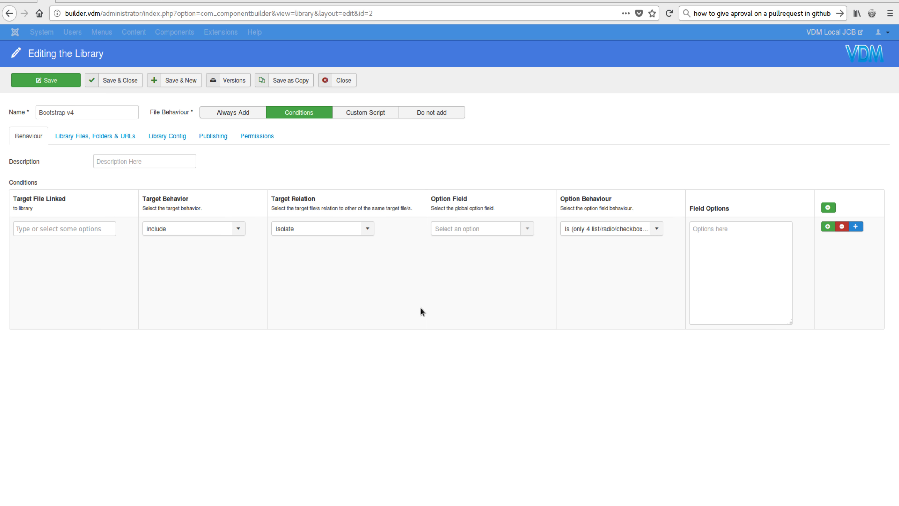
left_click(61, 229)
left_click(63, 244)
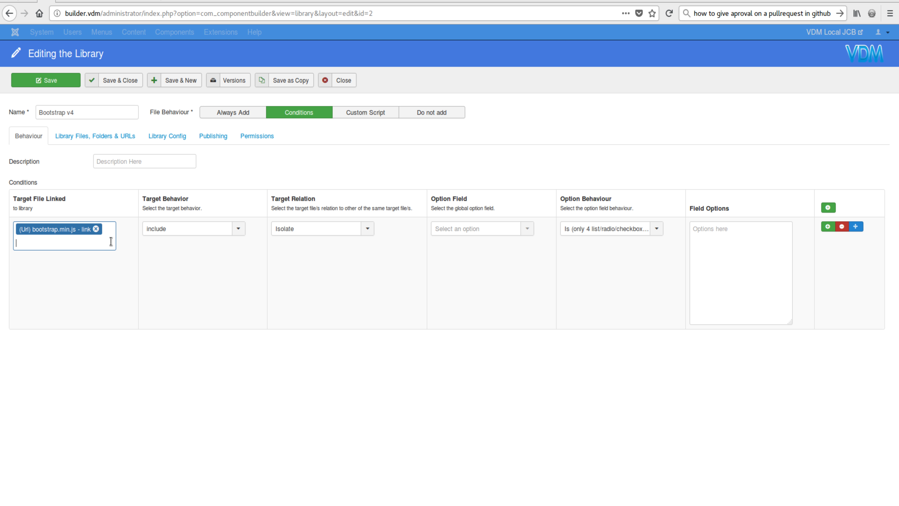
Set the condition's option field to Add More with field option 1|Yes, and check the linked files and URLs
left_click(483, 229)
left_click(461, 265)
left_click_drag(737, 237, 652, 237)
key("BackSpace")
key("BackSpace")
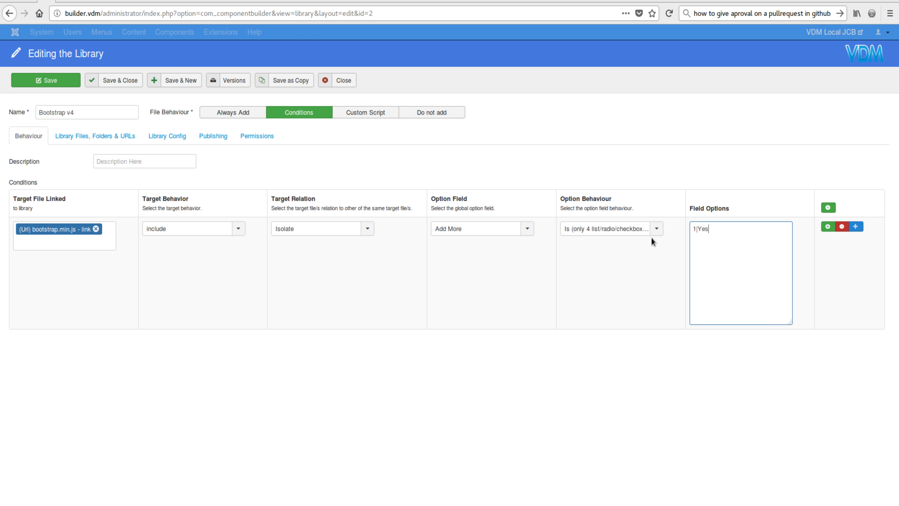
left_click(86, 141)
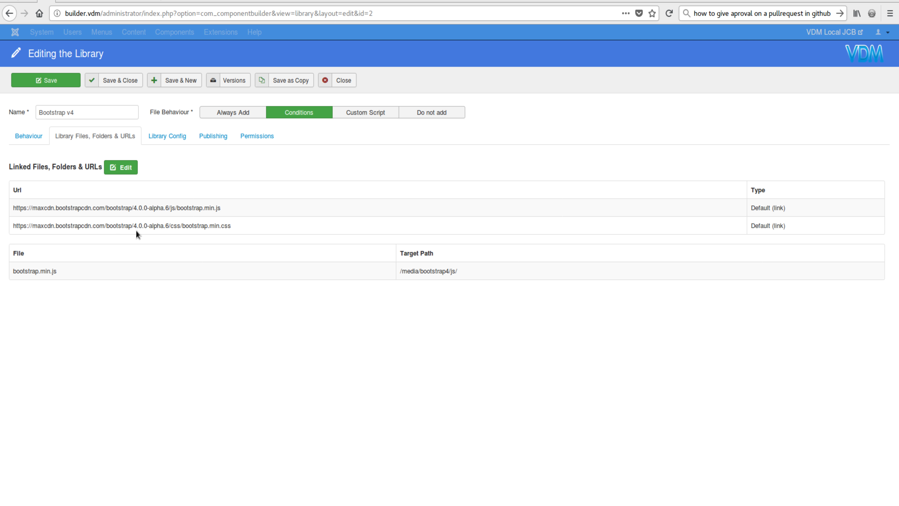
left_click(22, 137)
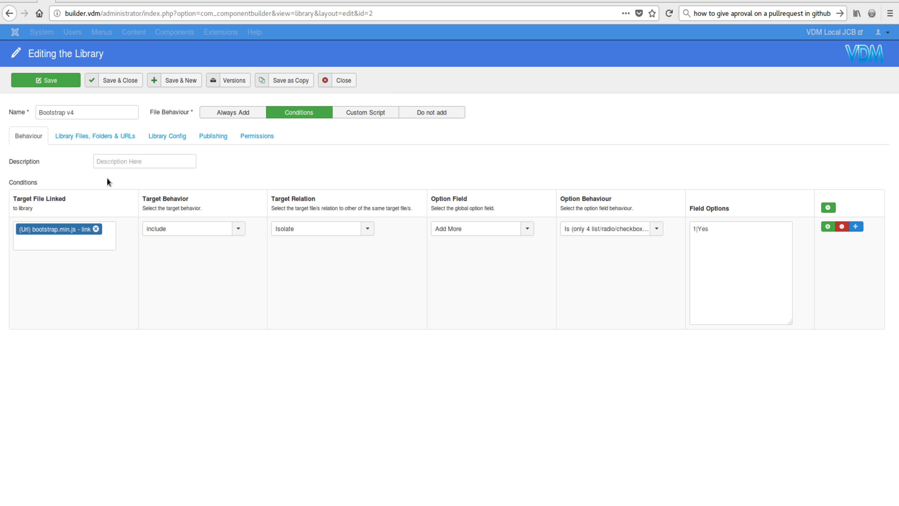
Switch to GitHub issue #92, UIKit v3 or Bootstrap Option, and go to the start of its discussion
left_click(101, 2)
scroll(419, 315, "up", 3)
scroll(644, 334, "up", 9)
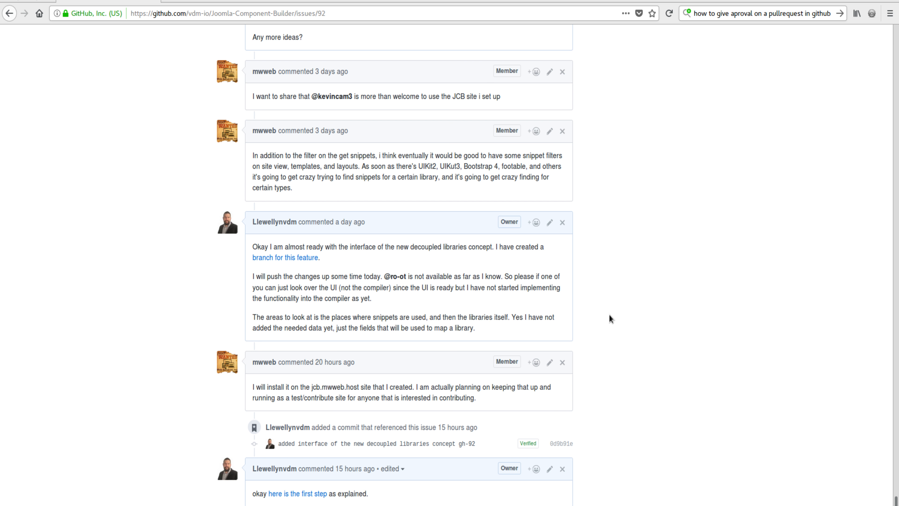
left_click_drag(895, 502, 883, 21)
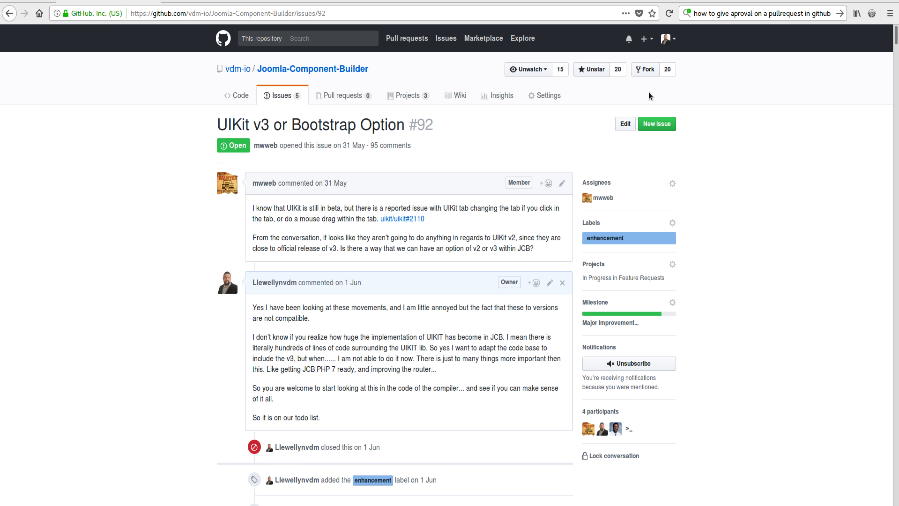
Review the latest comments and the draft reply at the end of the issue #92 discussion
left_click_drag(896, 38, 897, 503)
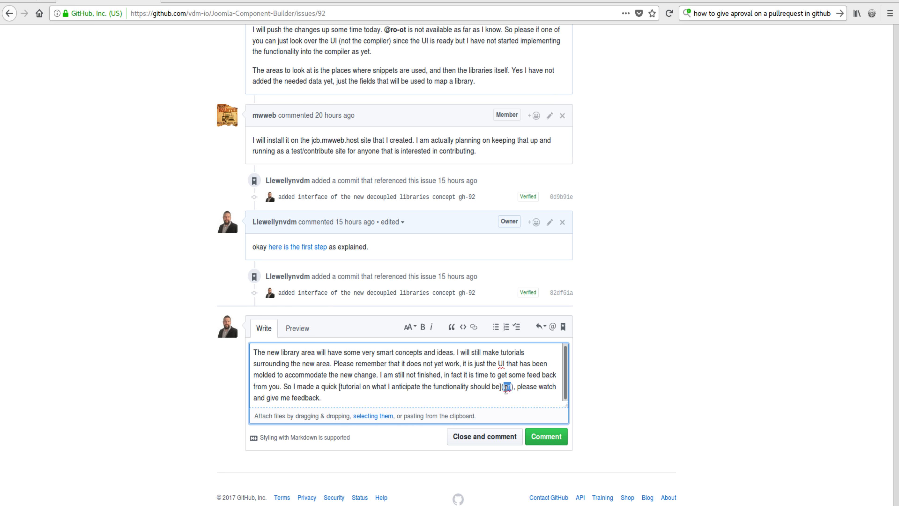
scroll(702, 388, "up", 4)
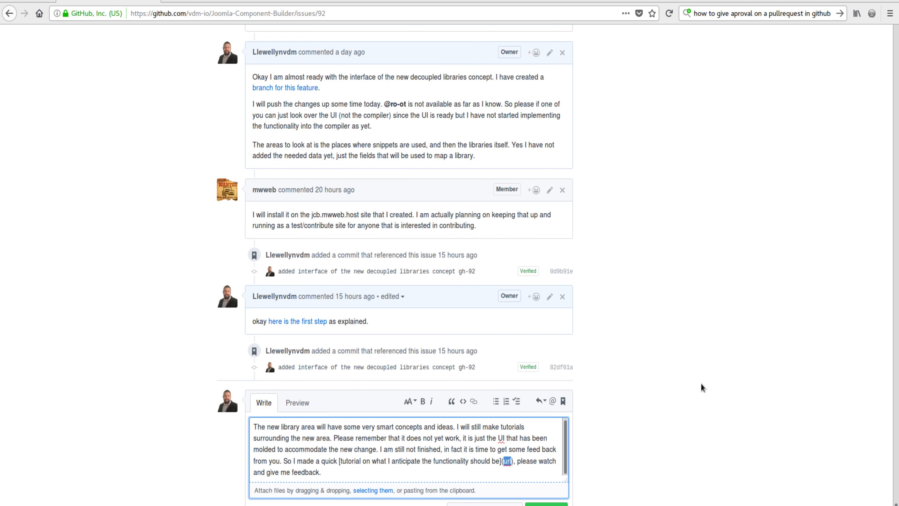
scroll(702, 388, "up", 3)
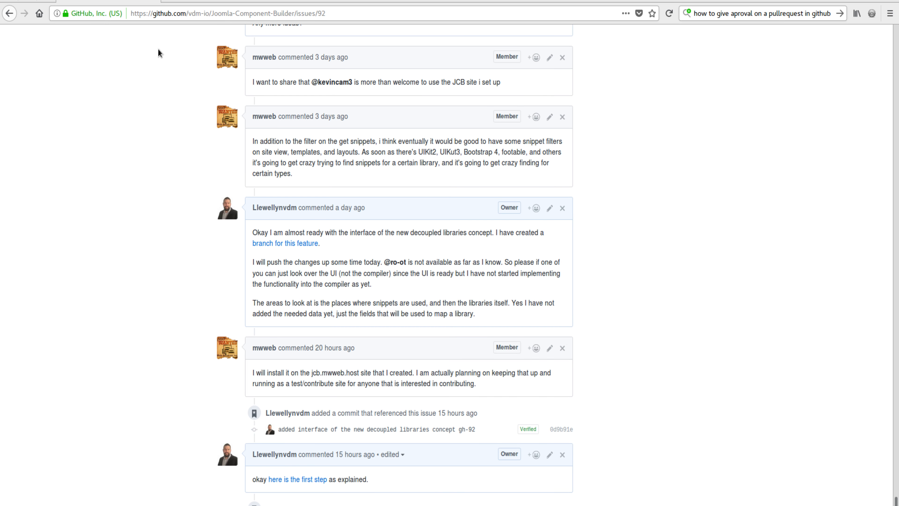
Switch back to the Bootstrap v4 library in Component Builder, check its linked files and URLs, and close it without saving
left_click(43, 2)
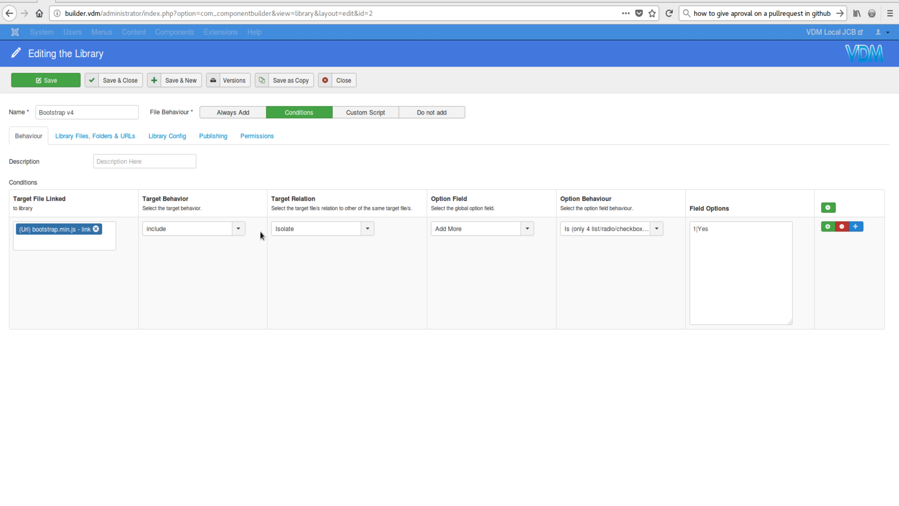
left_click(98, 142)
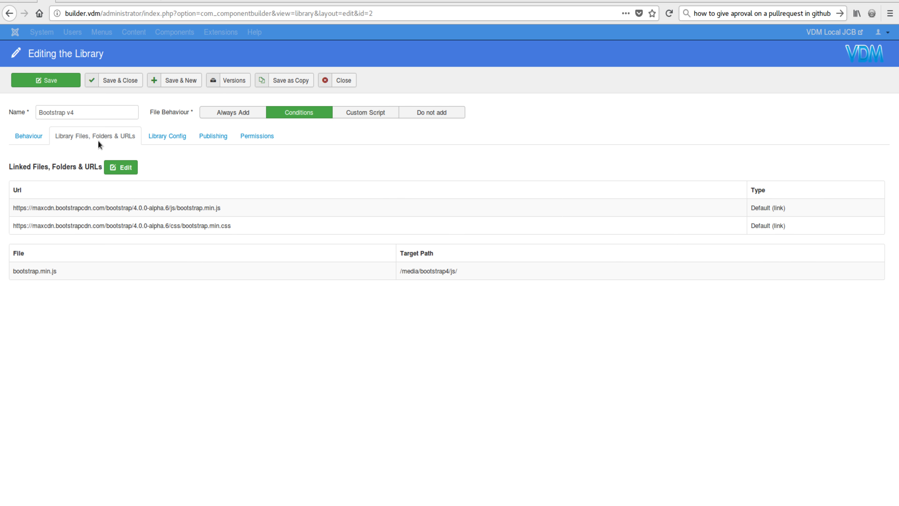
left_click(147, 135)
left_click(112, 137)
left_click(342, 78)
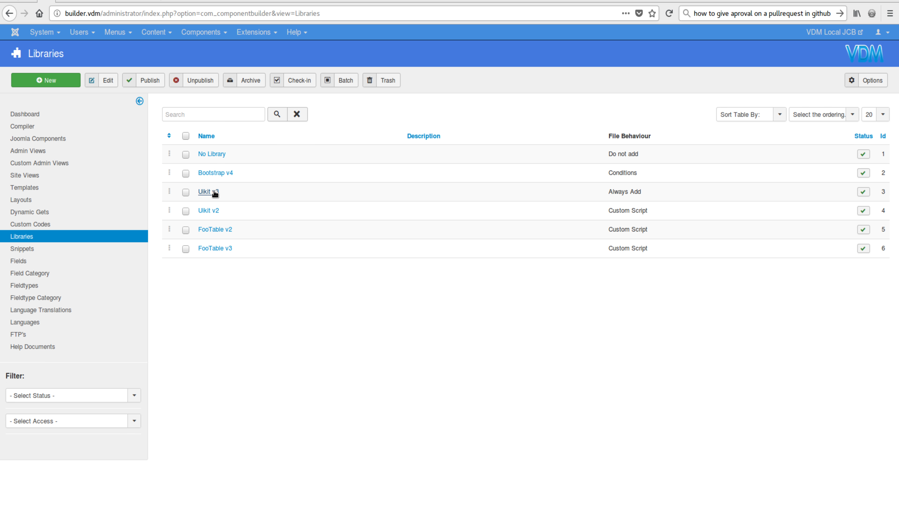
Select the Bootstrap v4, Uikit v3, Uikit v2, FooTable v2 and FooTable v3 libraries in the list
left_click_drag(262, 164, 245, 163)
left_click(282, 173)
left_click(186, 173)
left_click(185, 192)
left_click(186, 211)
left_click(185, 230)
left_click(185, 249)
left_click_drag(235, 173, 214, 177)
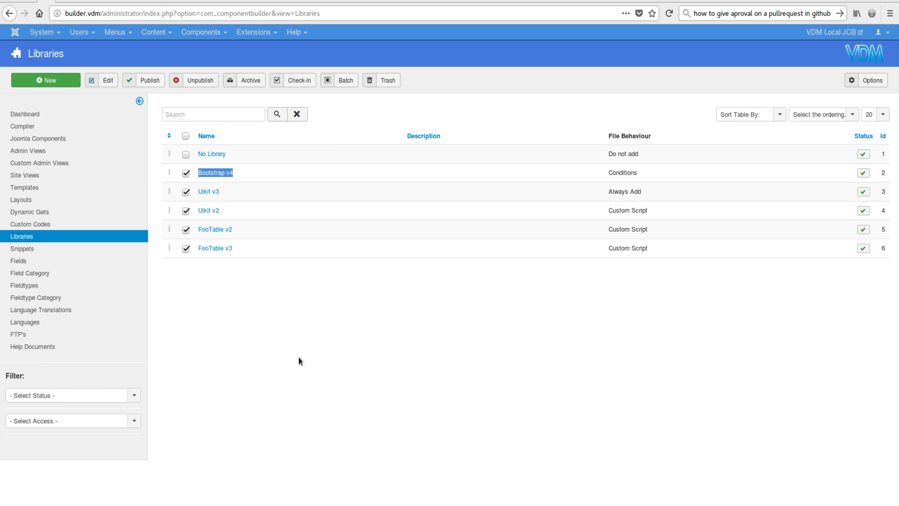
left_click(285, 279)
Open the Bootstrap v4 library, clear the linked target files from its condition and delete the condition
left_click(209, 174)
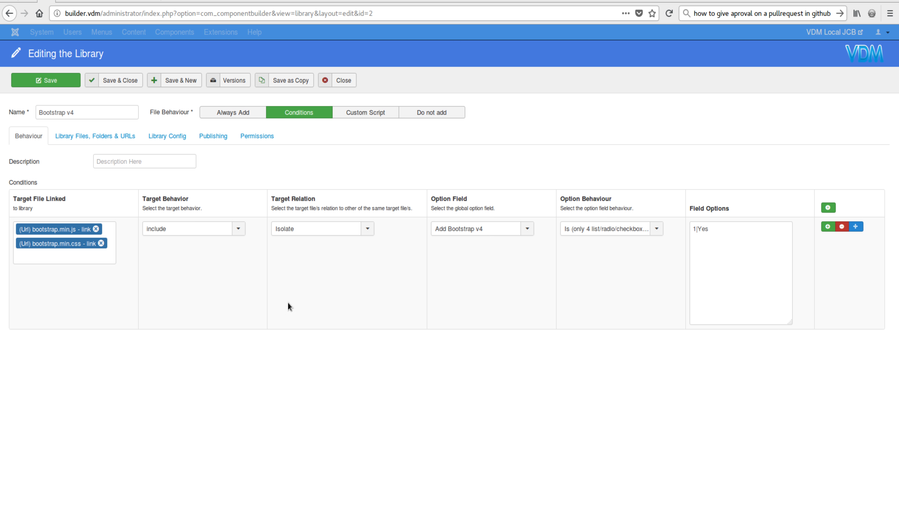
left_click(97, 229)
left_click(96, 228)
left_click(101, 229)
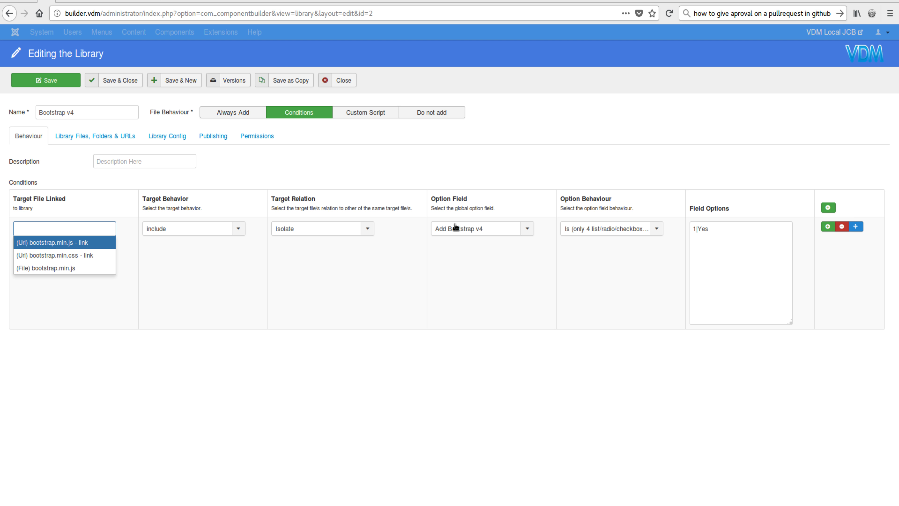
left_click(841, 226)
Set the file behaviour to Always Add and review the library's linked files and config fields
left_click(264, 112)
left_click(77, 136)
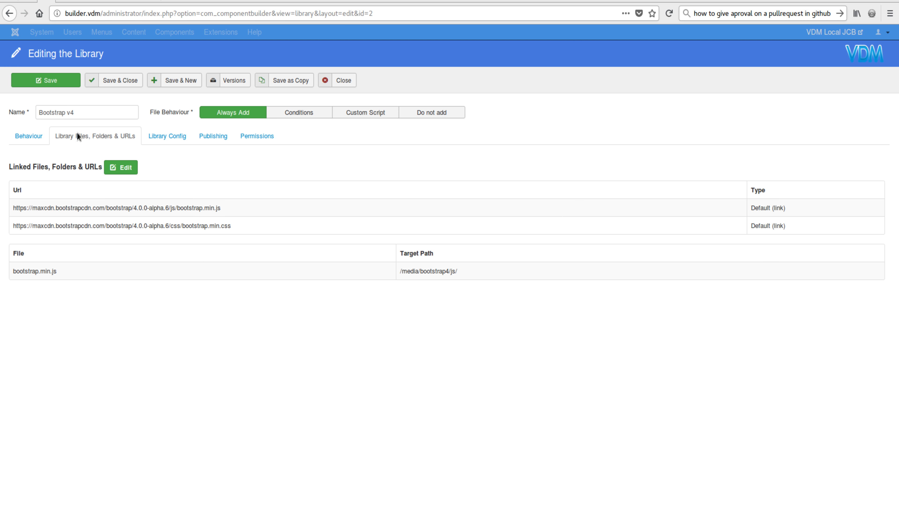
left_click(169, 141)
Set the file behaviour to Conditions, and check the linked files and the conditions table
left_click(296, 118)
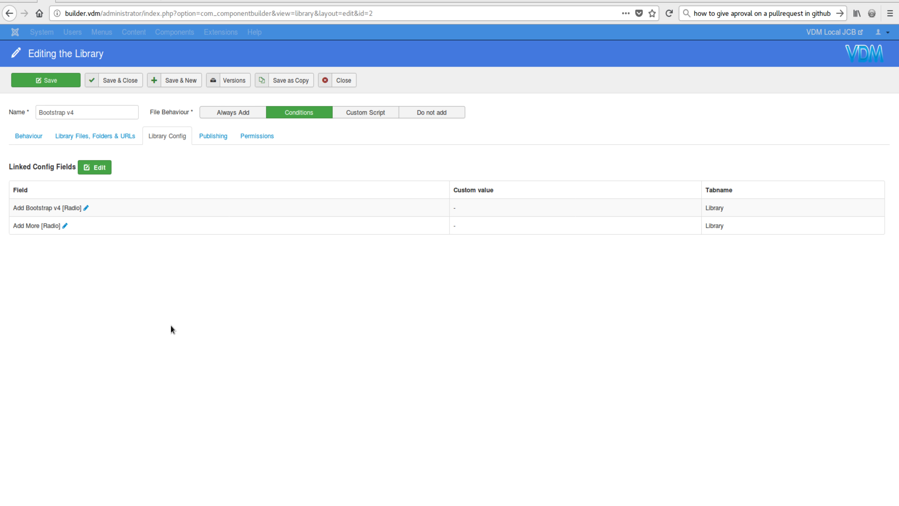
left_click(95, 135)
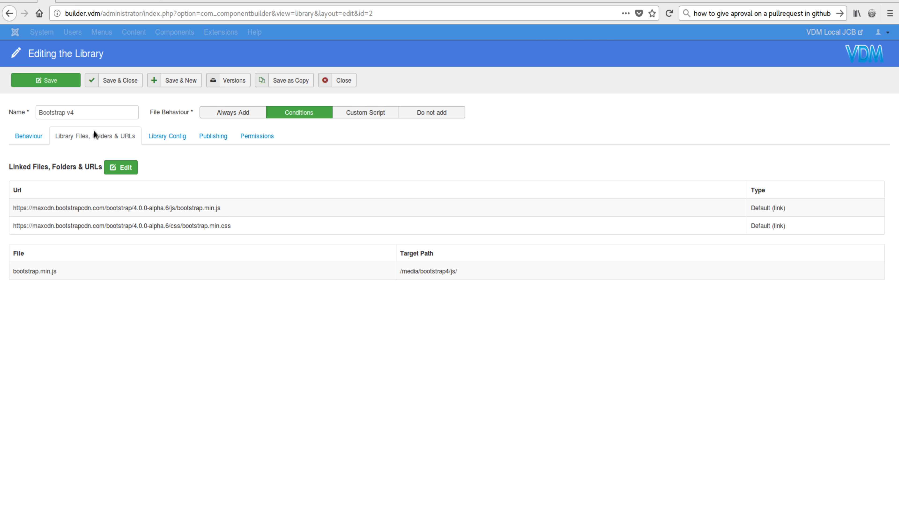
left_click(14, 137)
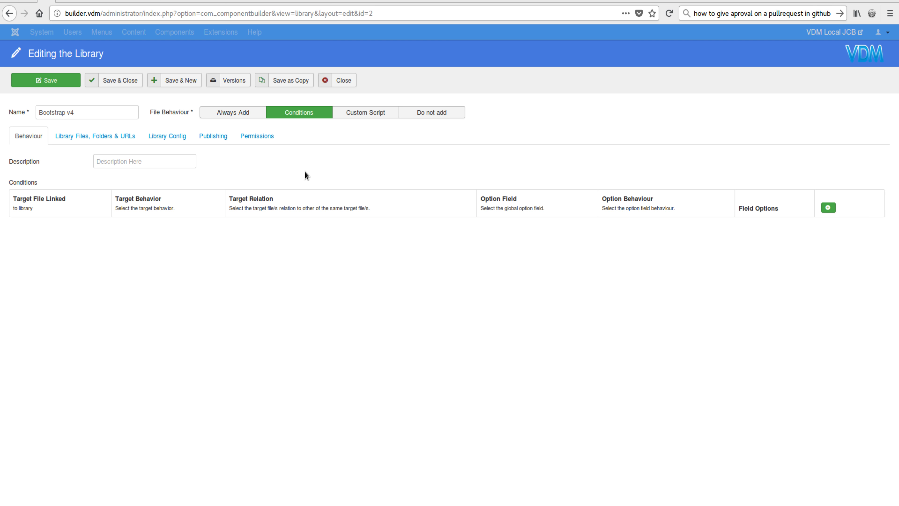
key("super")
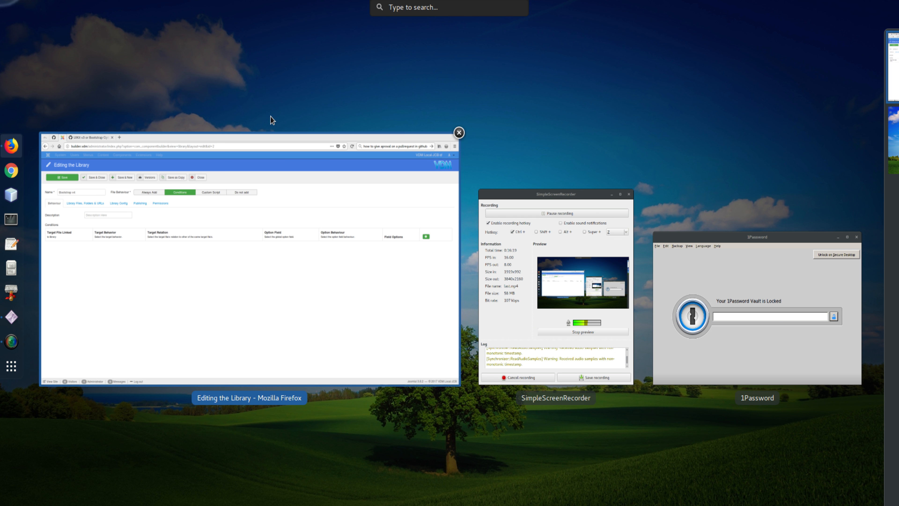